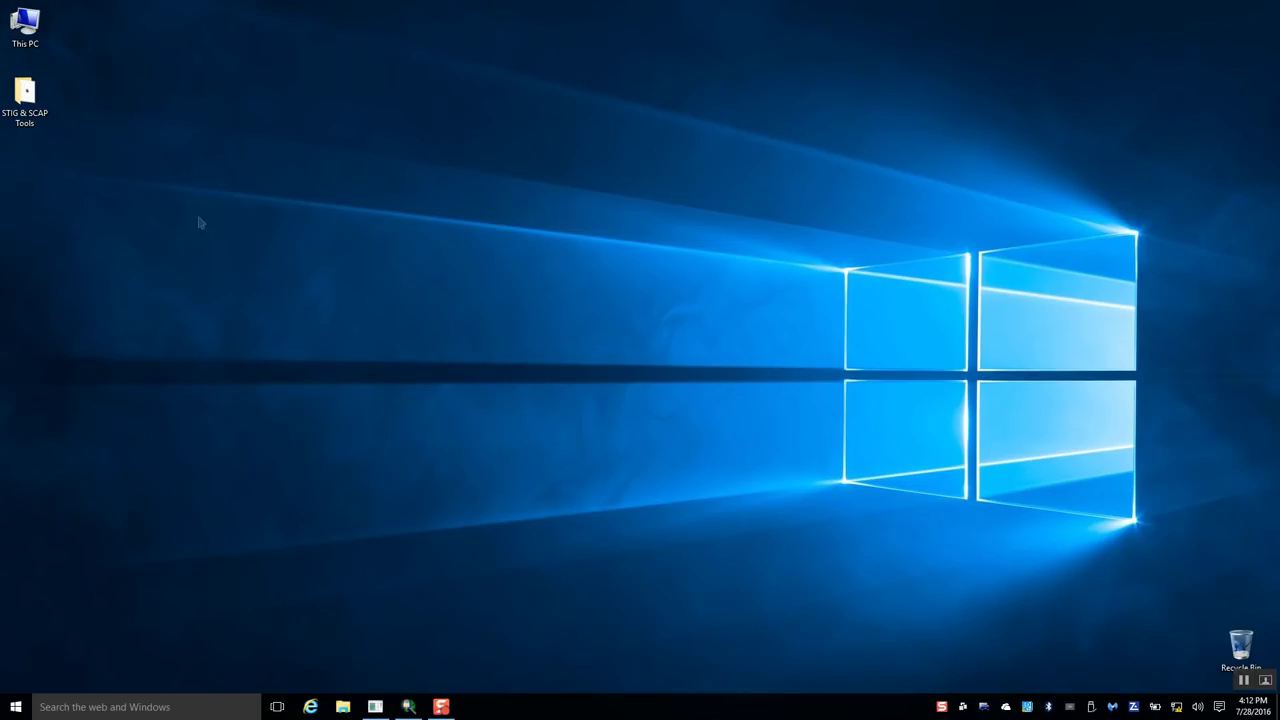
Open the STIG & SCAP Tools folder on the desktop and look into its STIG's subfolder for the Windows 10 STIG.
{"action": "double_click", "coordinate": [35, 122]}
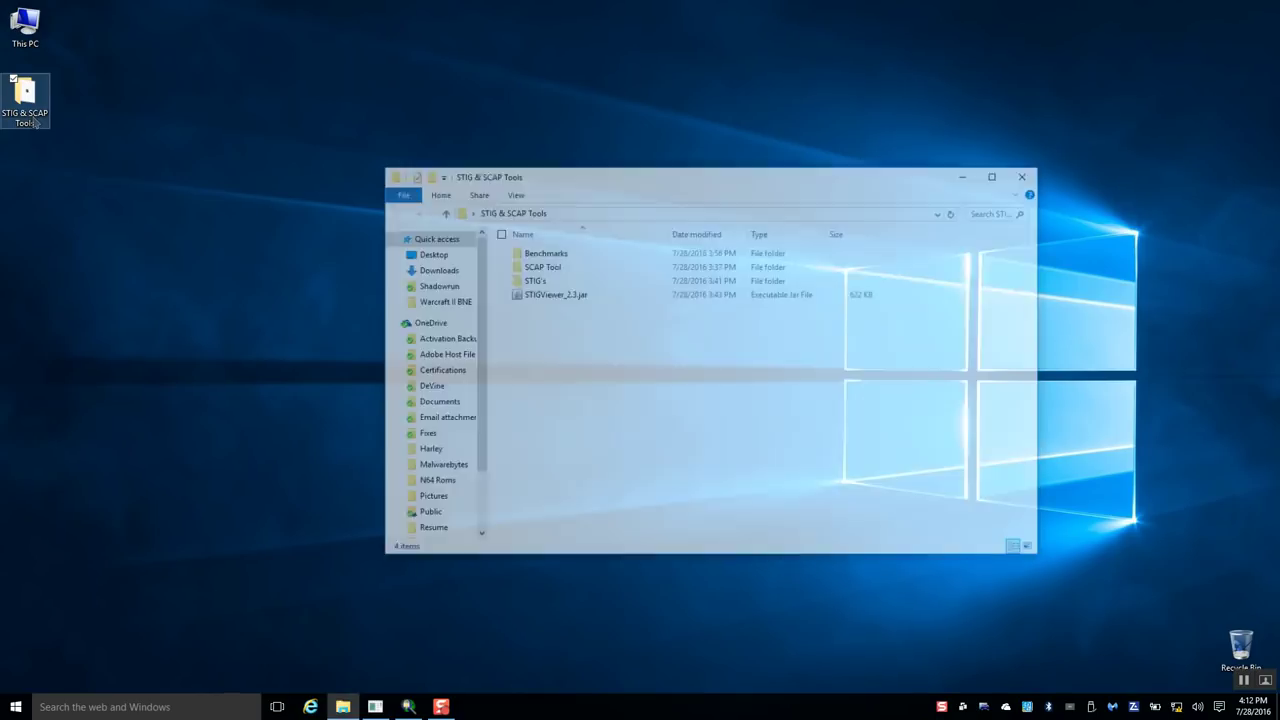
{"action": "left_click", "coordinate": [566, 300]}
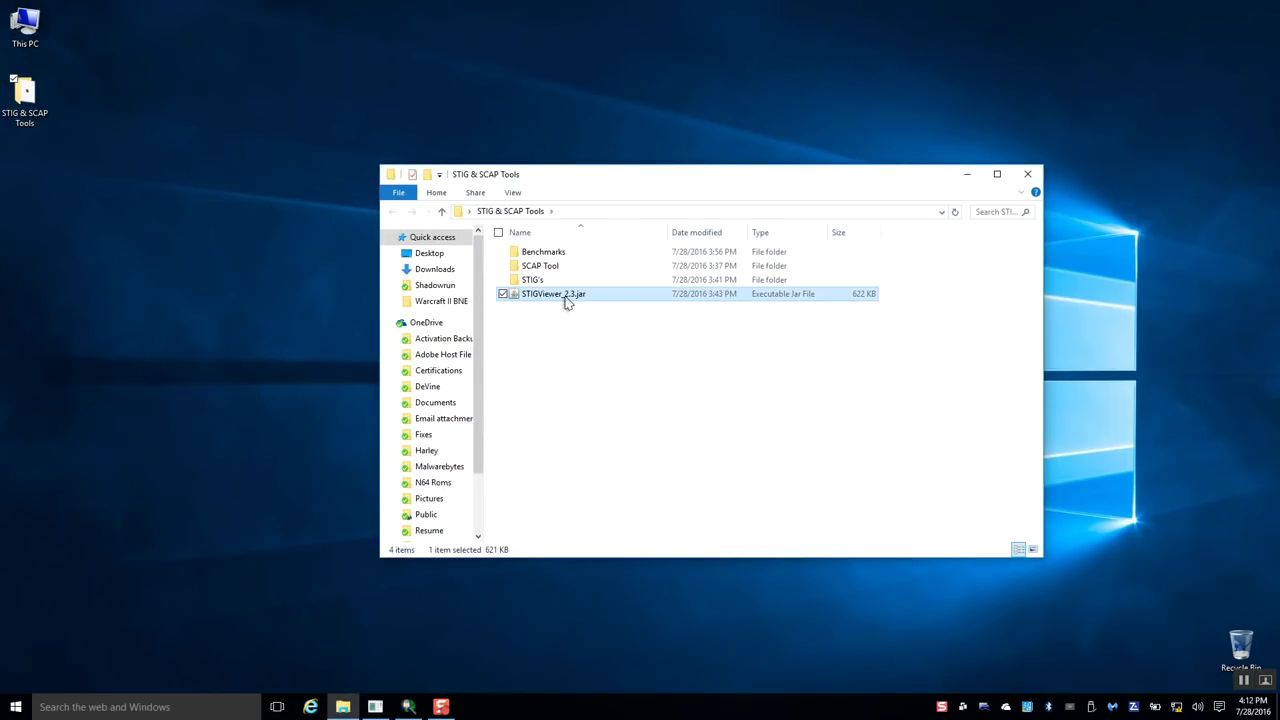
{"action": "double_click", "coordinate": [564, 284]}
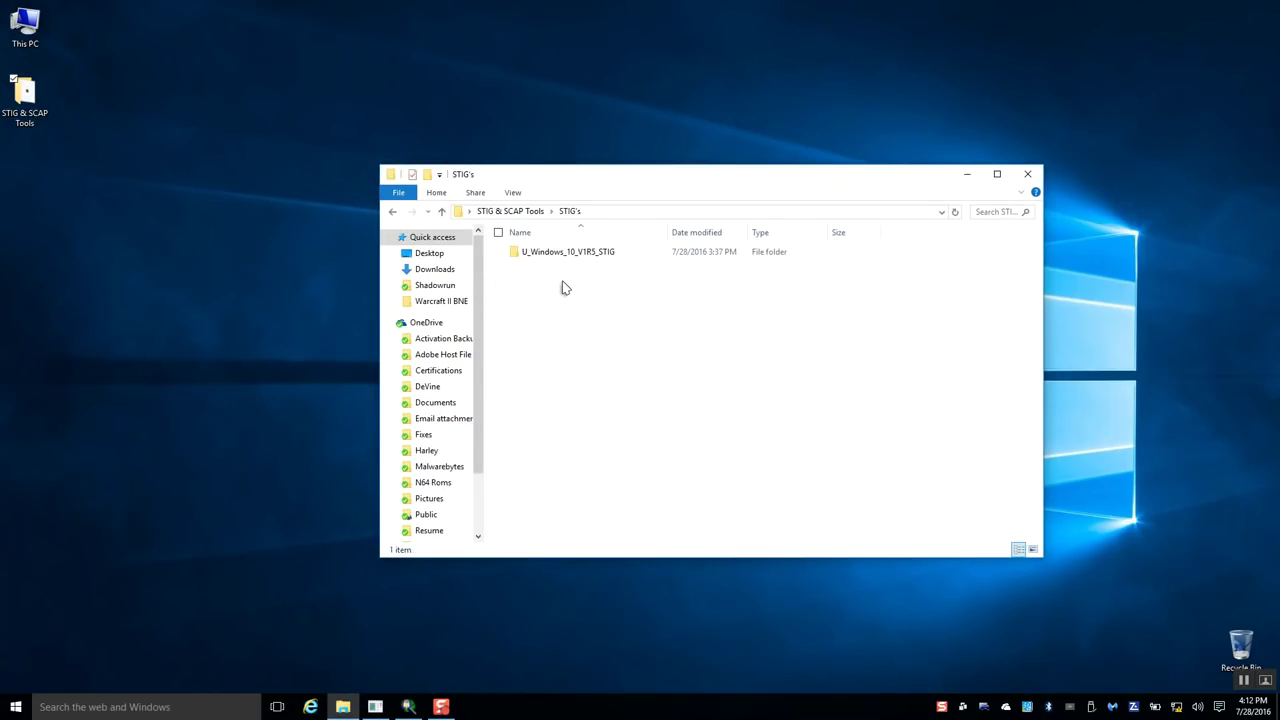
{"action": "left_click", "coordinate": [563, 258]}
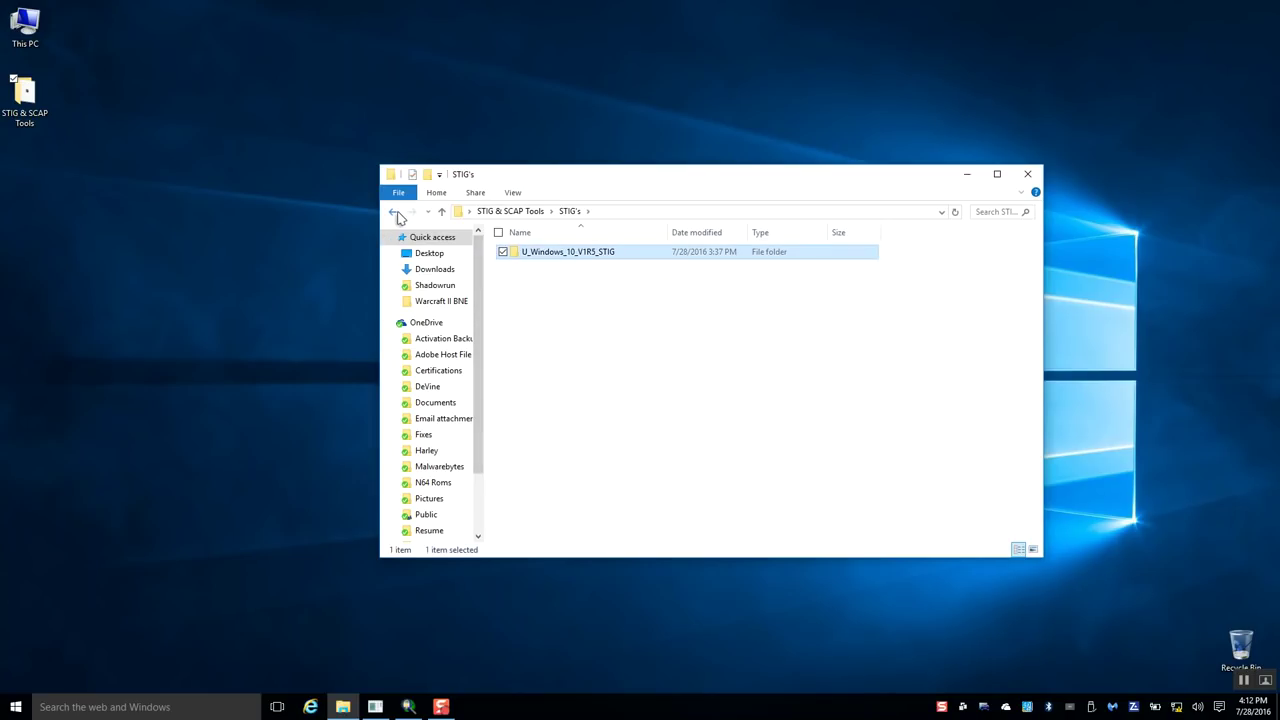
{"action": "left_click", "coordinate": [397, 216]}
Browse from the SCAP Tool folder through both nested SCC_4.1_Windows folders and locate scc.exe.
{"action": "double_click", "coordinate": [560, 267]}
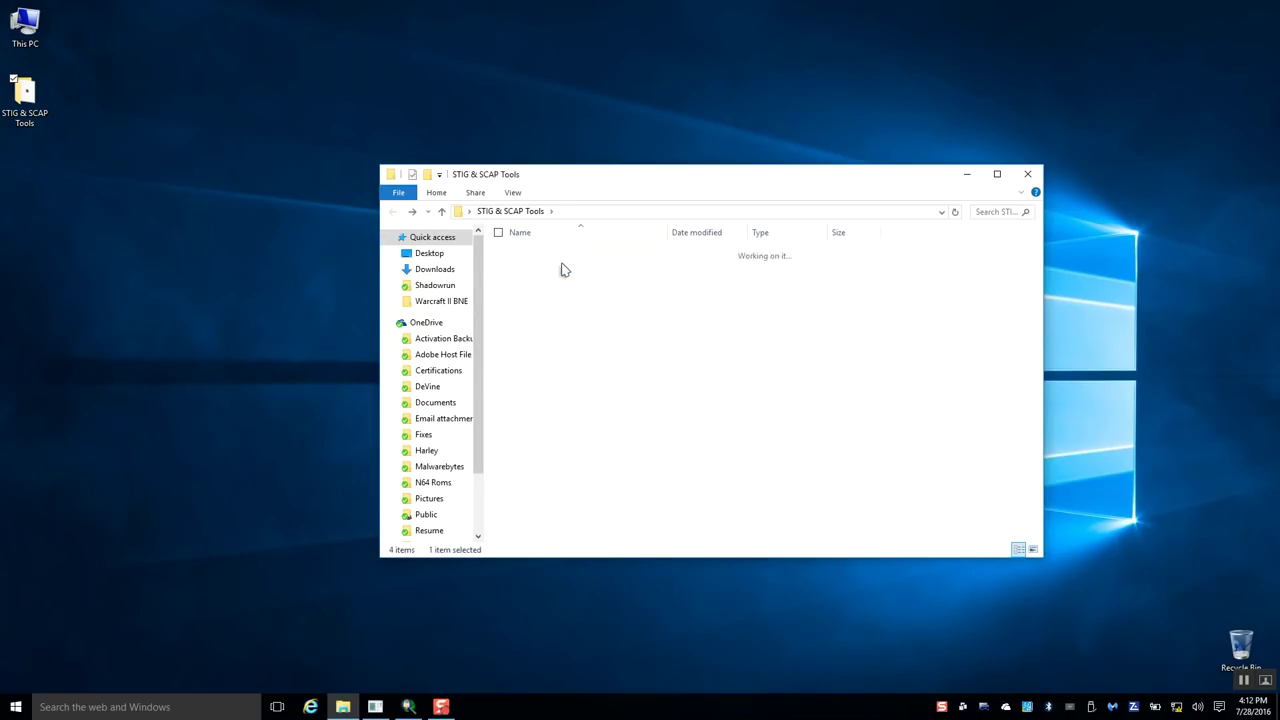
{"action": "double_click", "coordinate": [559, 255]}
{"action": "double_click", "coordinate": [556, 254]}
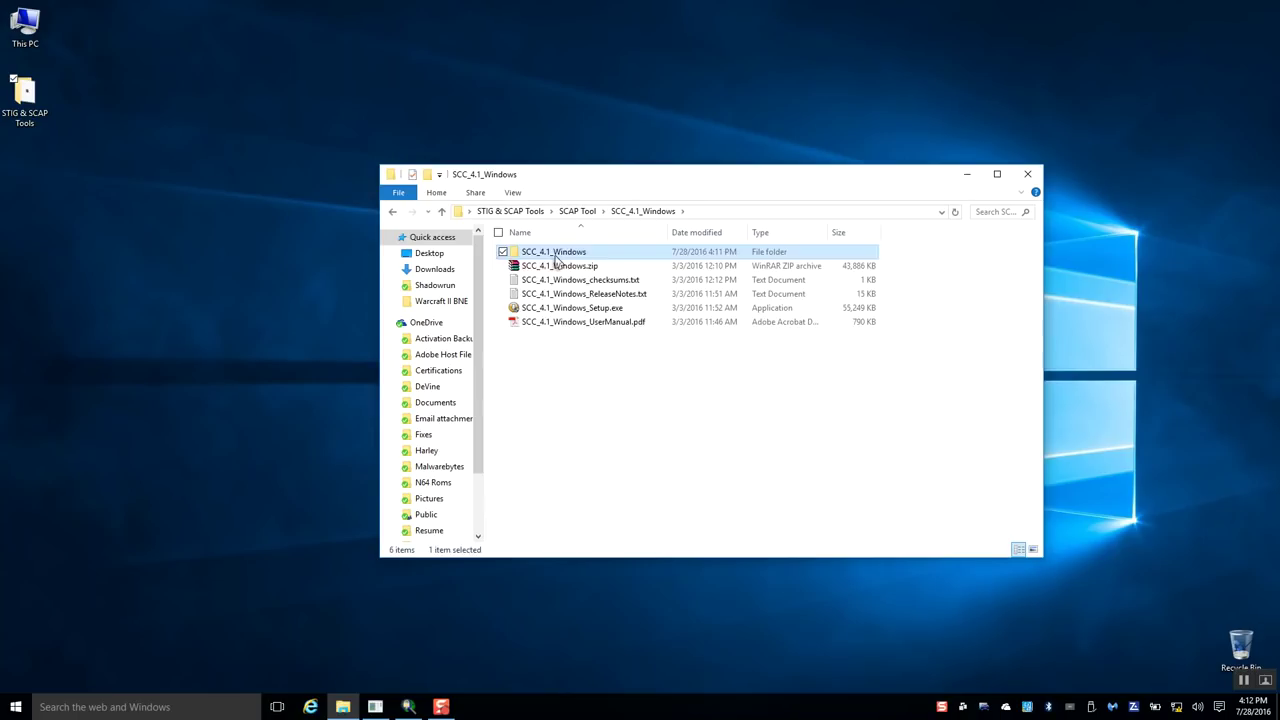
{"action": "left_click", "coordinate": [546, 381]}
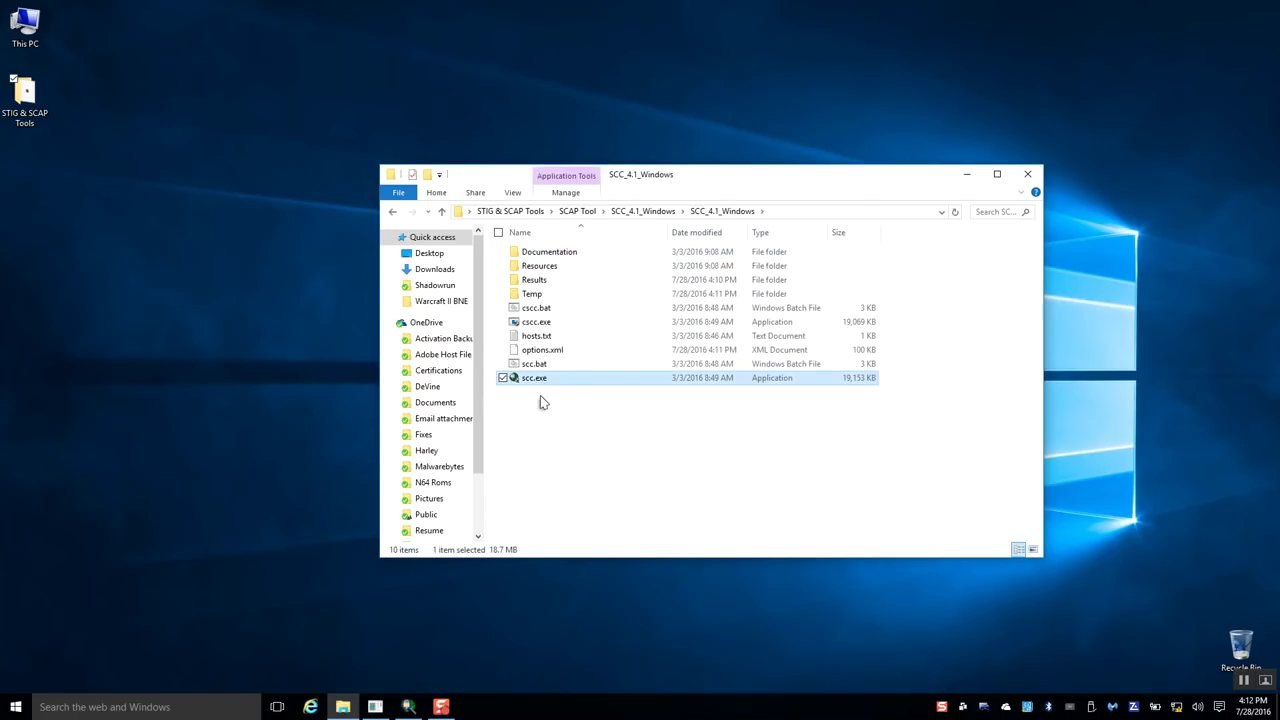
Examine the full name of the archive in the Benchmarks folder, and return to STIG & SCAP Tools to select STIGViewer_2.3.jar.
{"action": "left_click", "coordinate": [512, 211]}
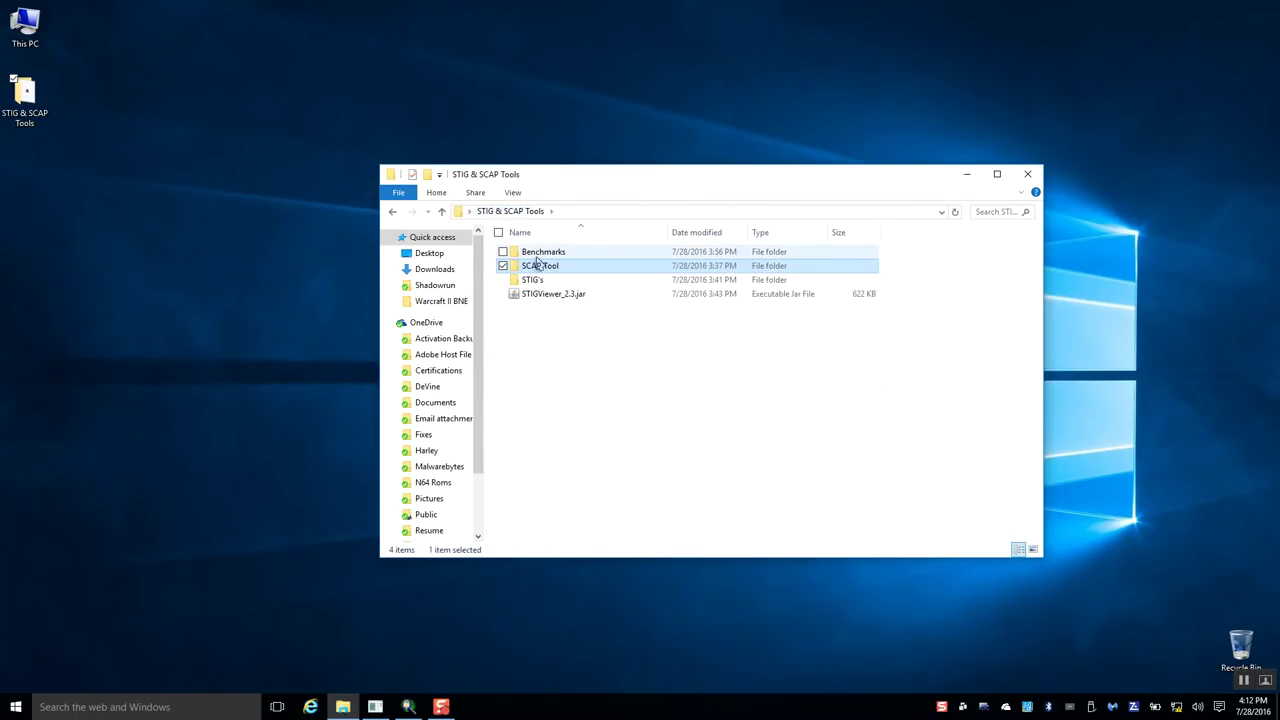
{"action": "double_click", "coordinate": [538, 255]}
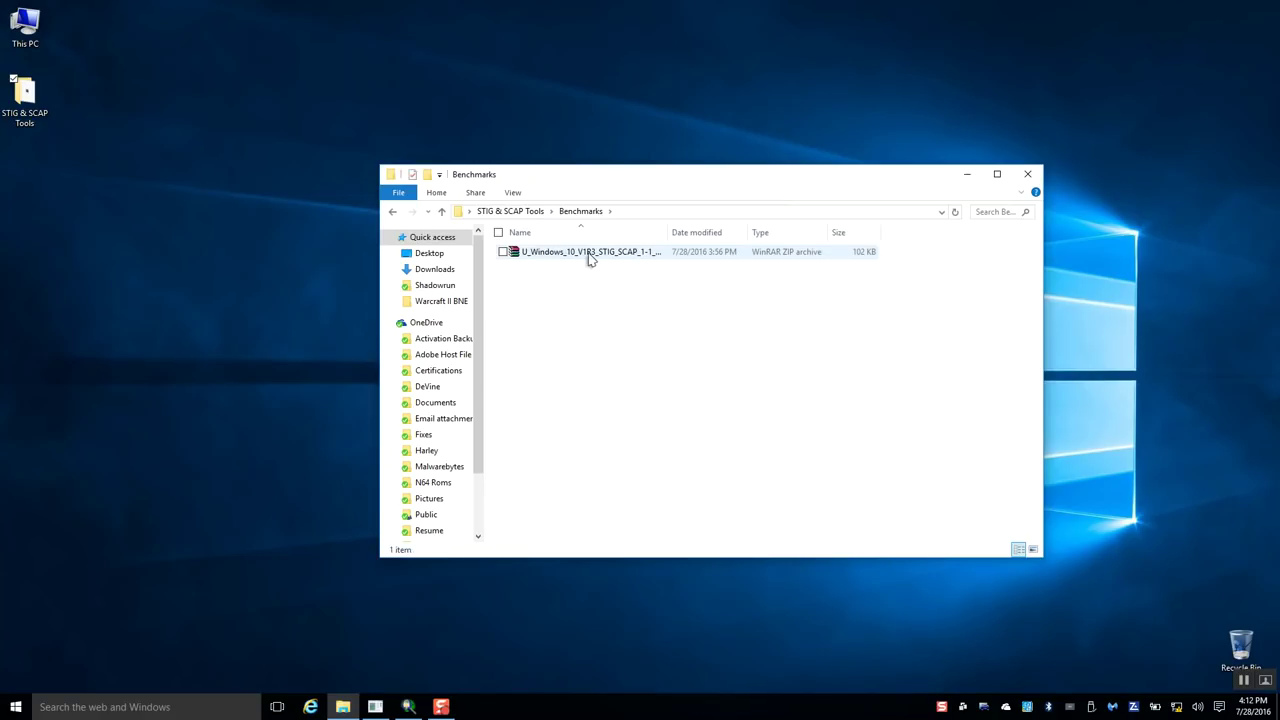
{"action": "left_click", "coordinate": [590, 256]}
{"action": "left_click_drag", "start_coordinate": [667, 232], "coordinate": [765, 232]}
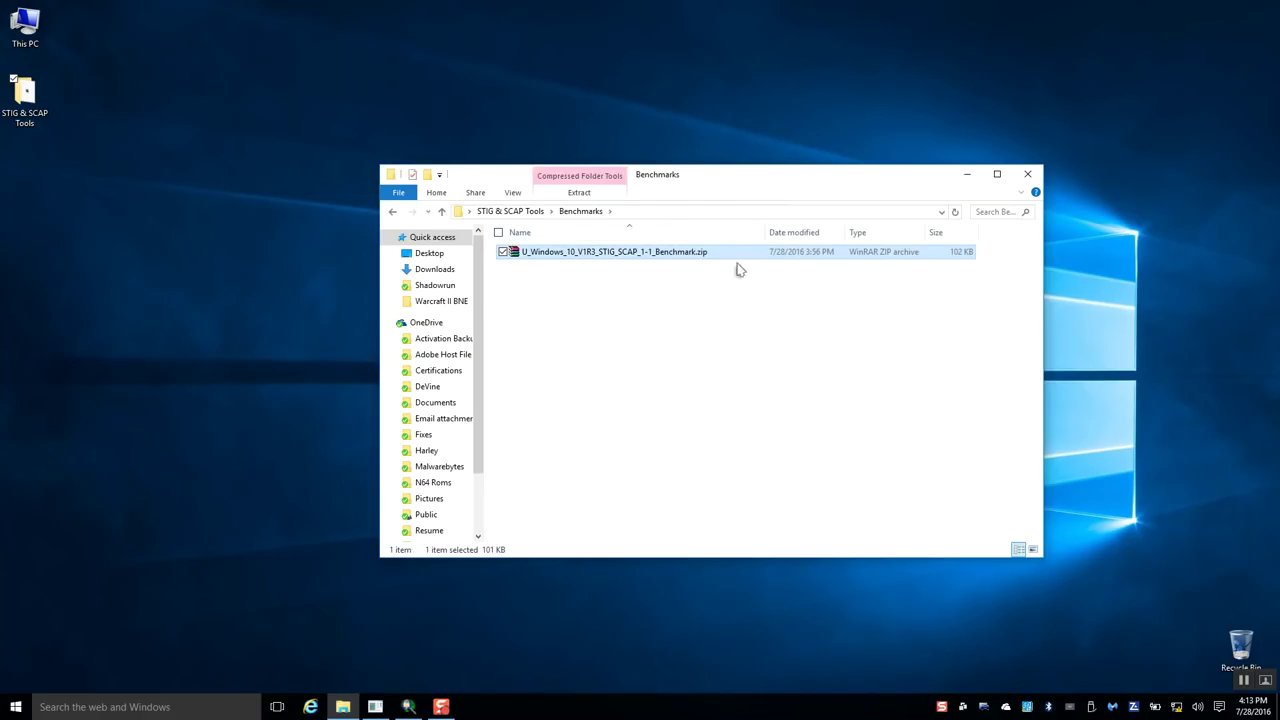
{"action": "left_click", "coordinate": [395, 214]}
{"action": "left_click", "coordinate": [551, 299]}
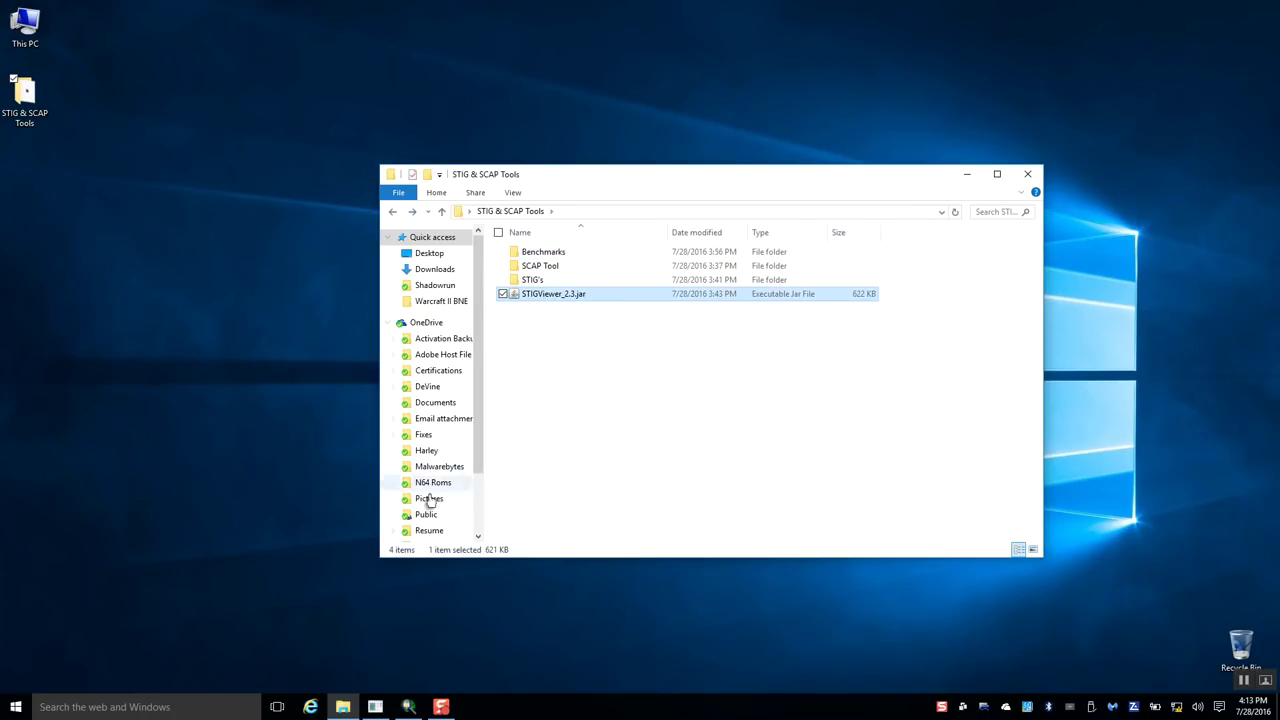
Switch to DISA STIG Viewer and import the Windows 10 STIG XML from the U_Windows_10_V1R5_Manual_STIG folder.
{"action": "left_click", "coordinate": [375, 707]}
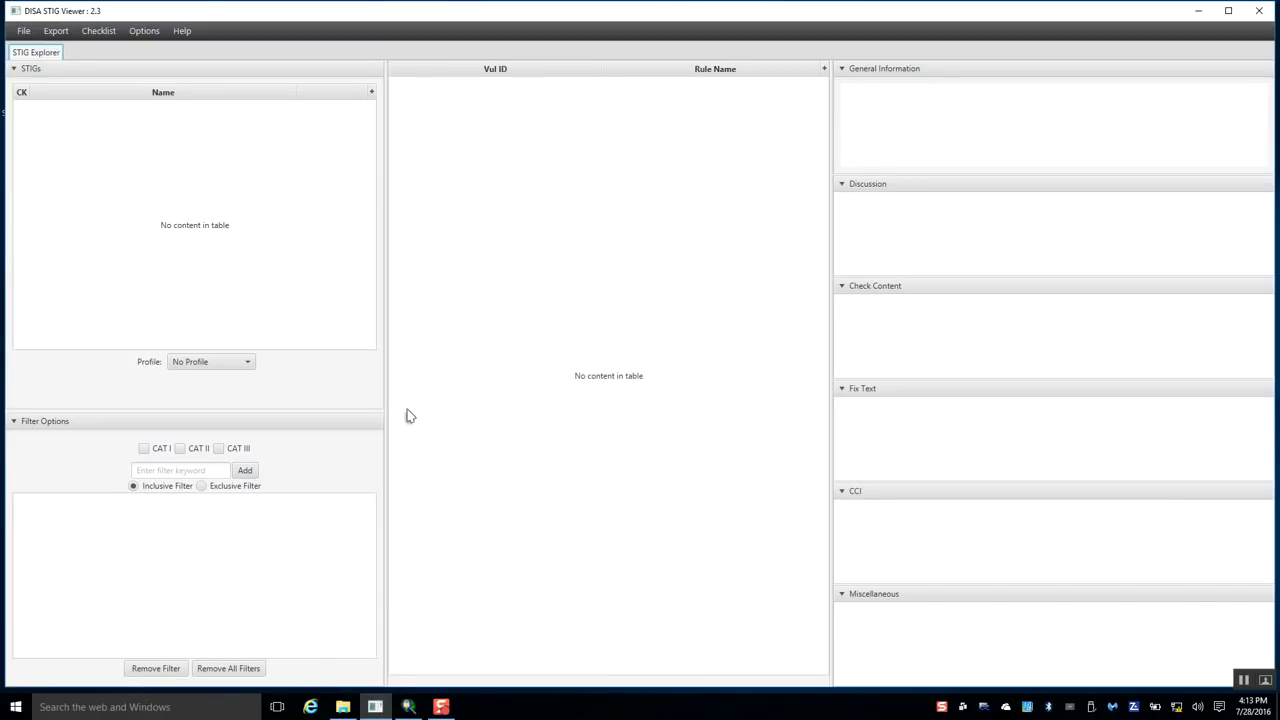
{"action": "left_click", "coordinate": [23, 31]}
{"action": "left_click", "coordinate": [25, 54]}
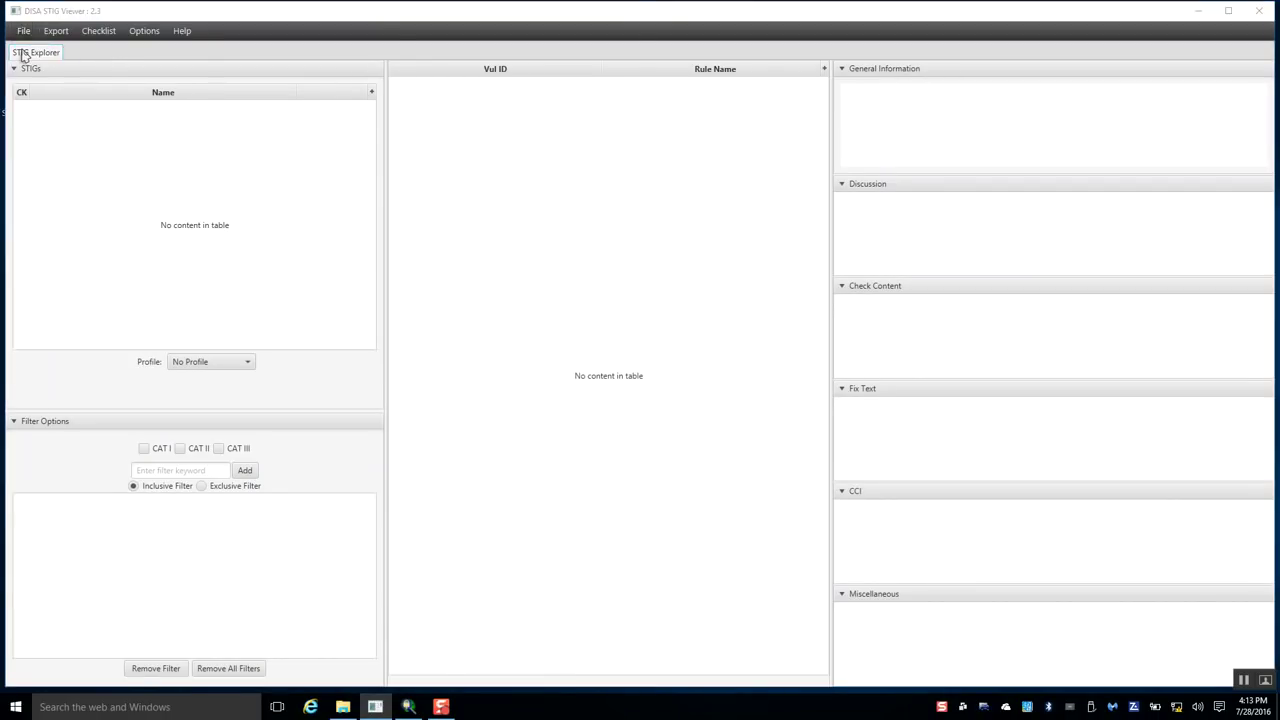
{"action": "double_click", "coordinate": [165, 135]}
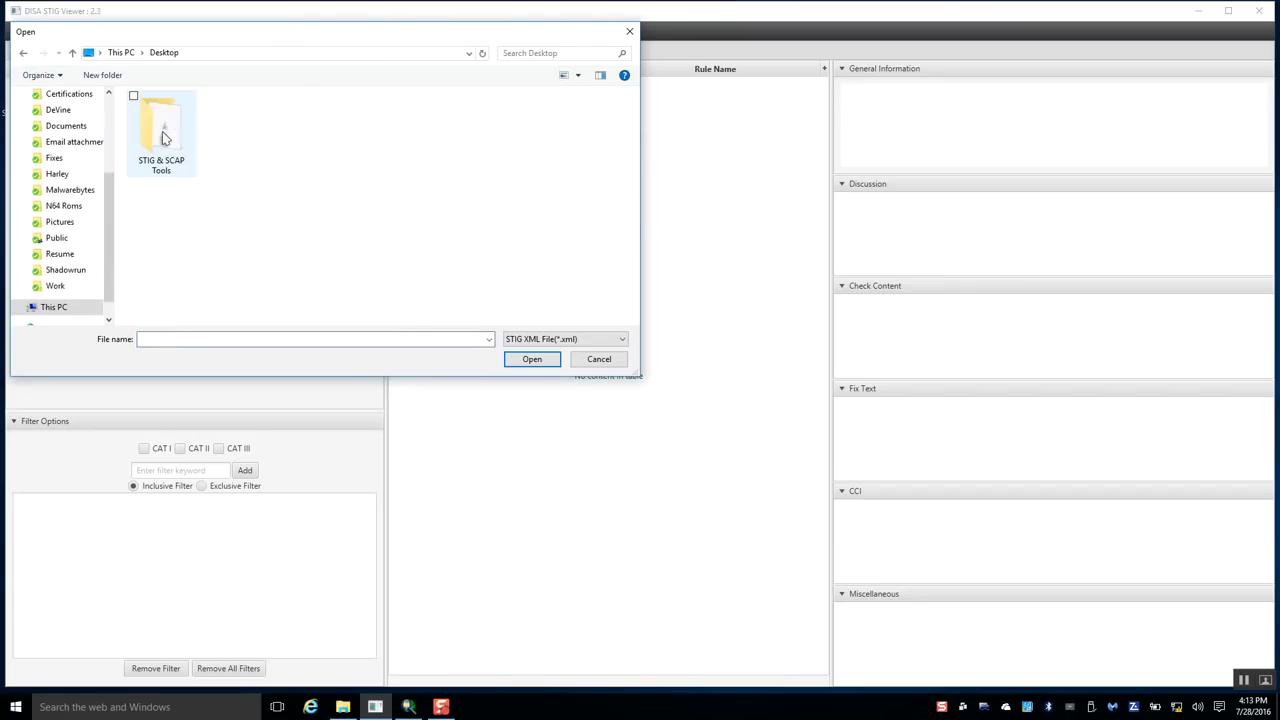
{"action": "double_click", "coordinate": [163, 163]}
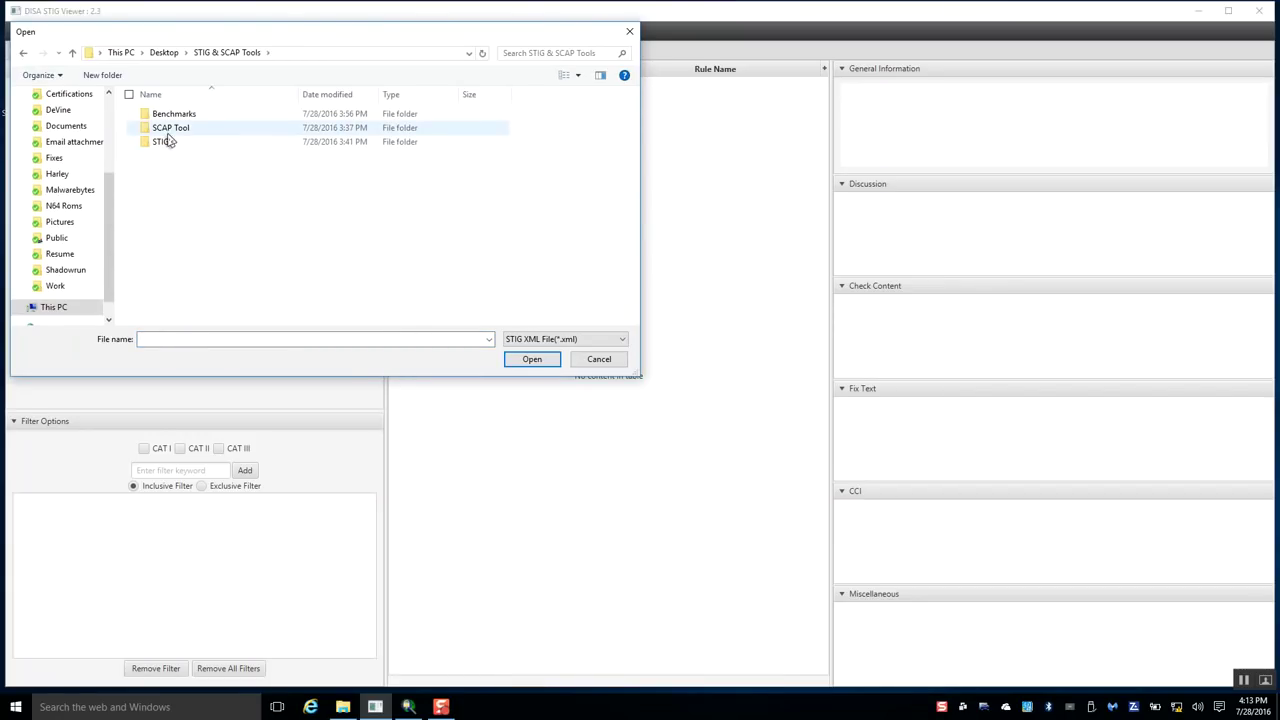
{"action": "double_click", "coordinate": [168, 141]}
{"action": "double_click", "coordinate": [178, 116]}
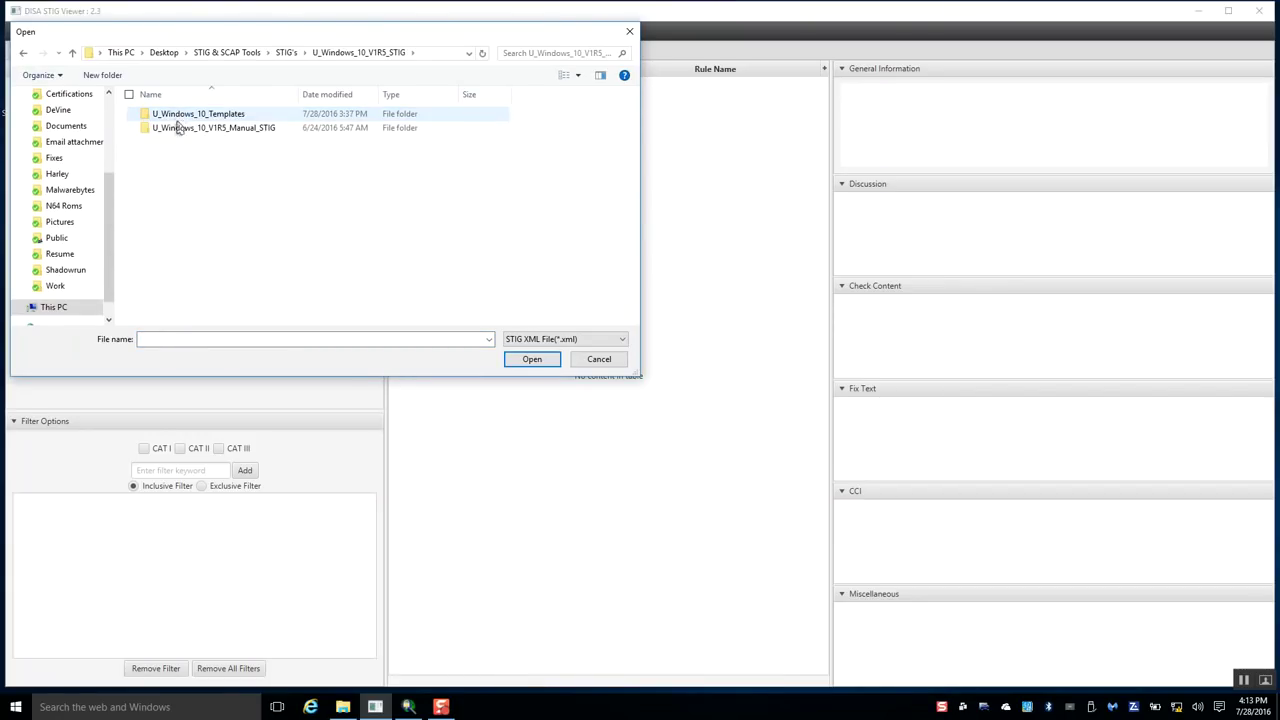
{"action": "double_click", "coordinate": [178, 127]}
{"action": "double_click", "coordinate": [184, 117]}
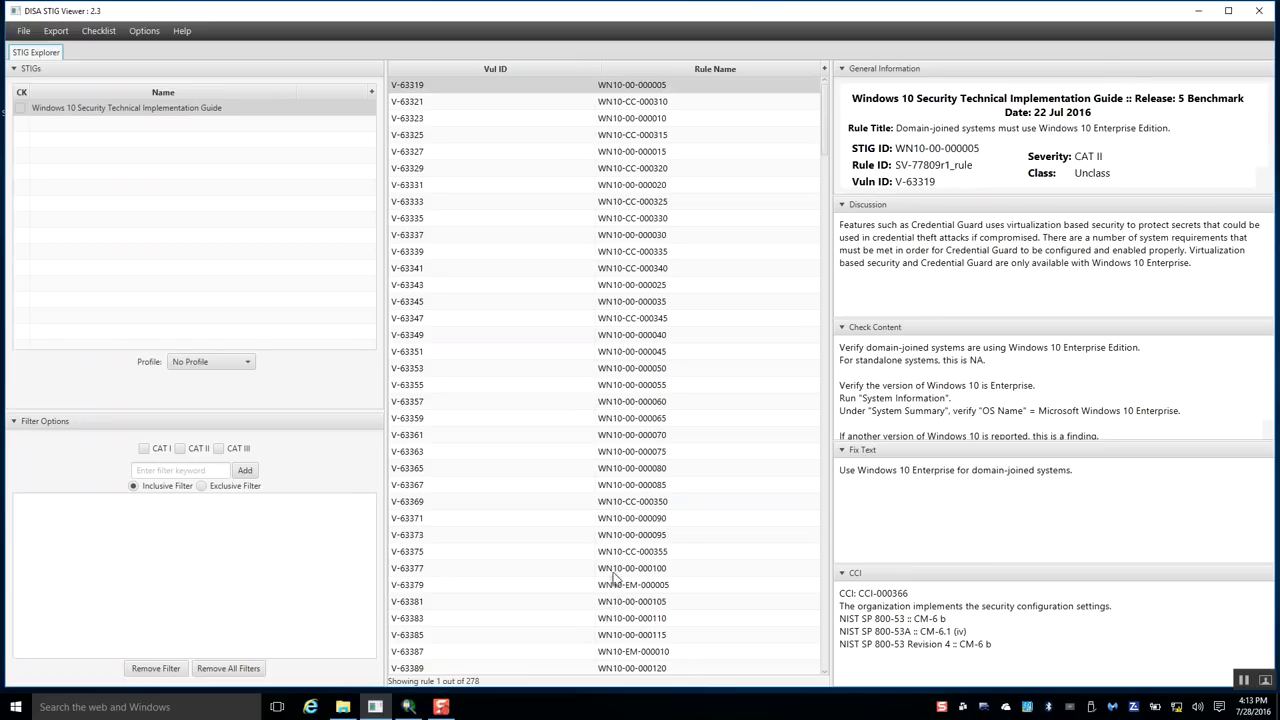
Create a checklist from the Windows 10 Security Technical Implementation Guide.
{"action": "left_click", "coordinate": [20, 109]}
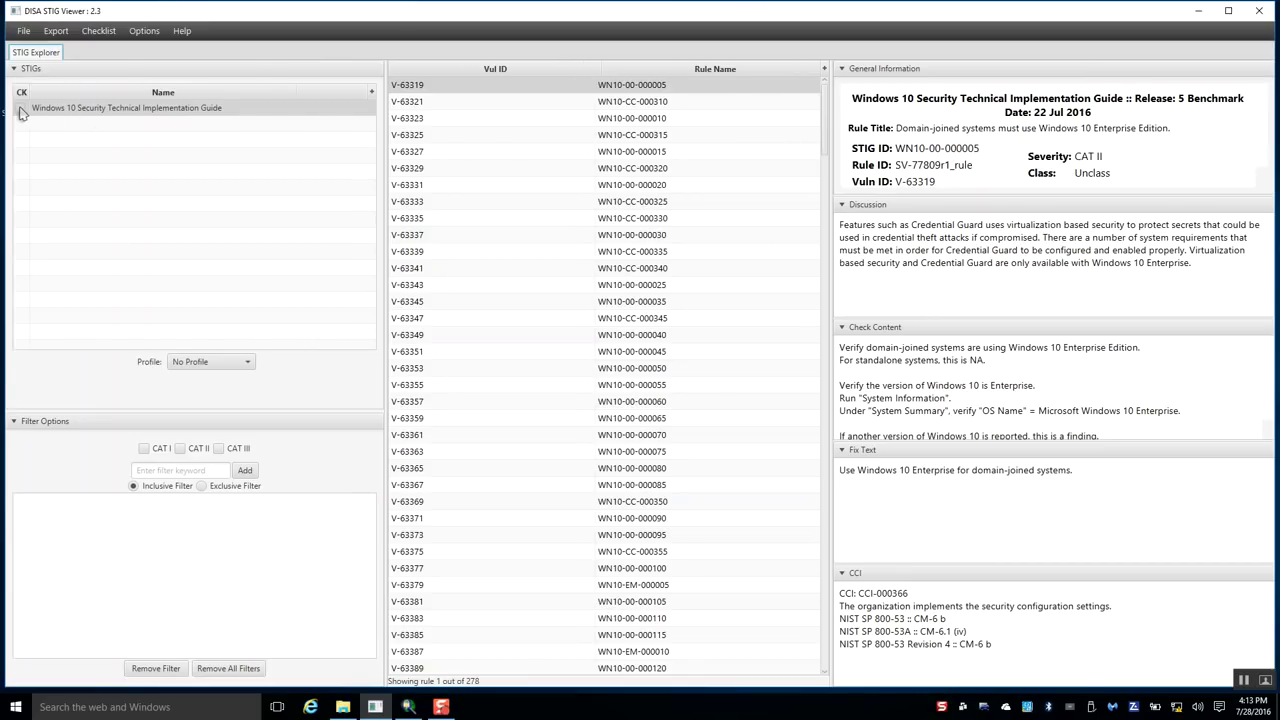
{"action": "left_click", "coordinate": [110, 34]}
{"action": "left_click", "coordinate": [110, 92]}
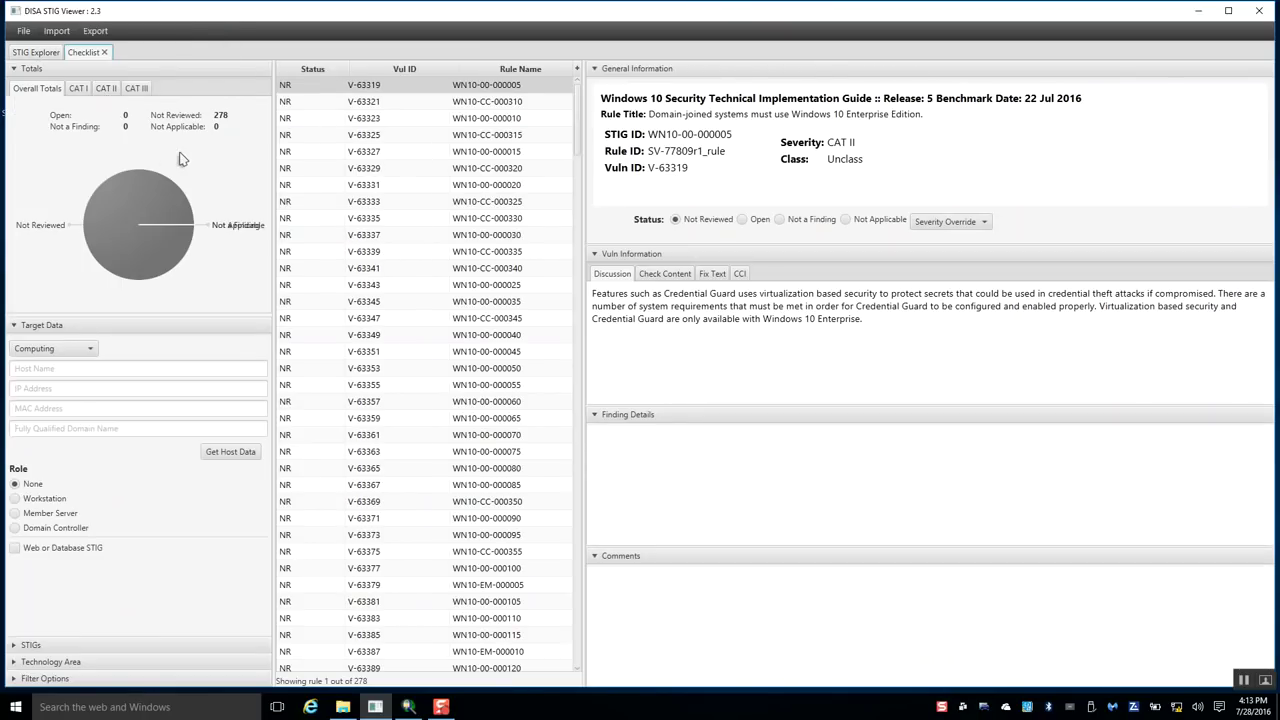
Review the checklist's CAT I and CAT III totals and rules, finishing on the CAT I list.
{"action": "left_click", "coordinate": [86, 92]}
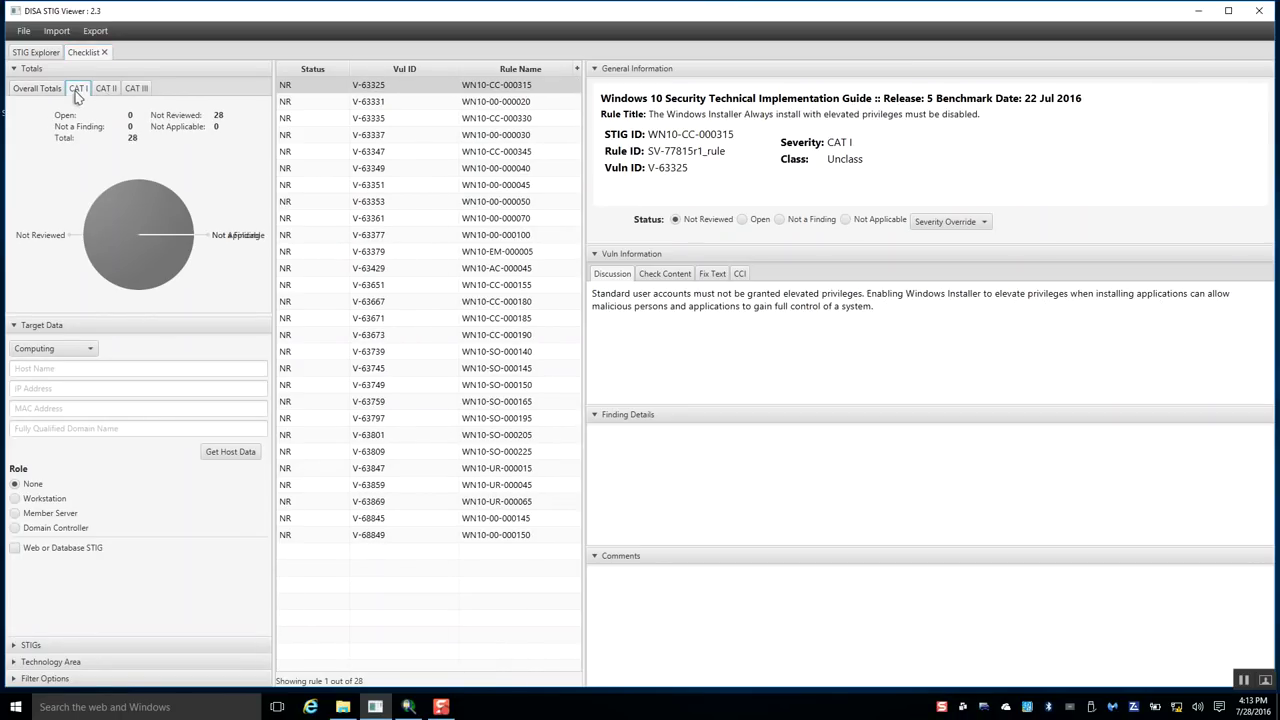
{"action": "left_click", "coordinate": [136, 89]}
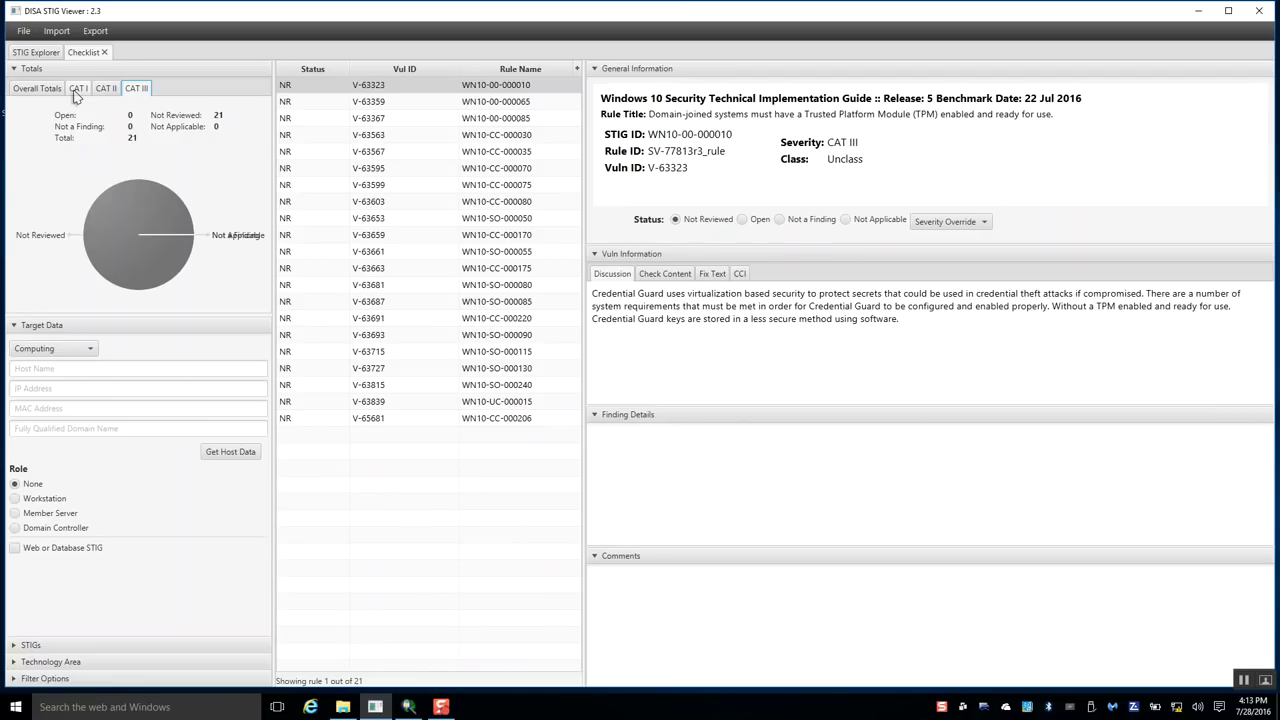
{"action": "left_click", "coordinate": [86, 93]}
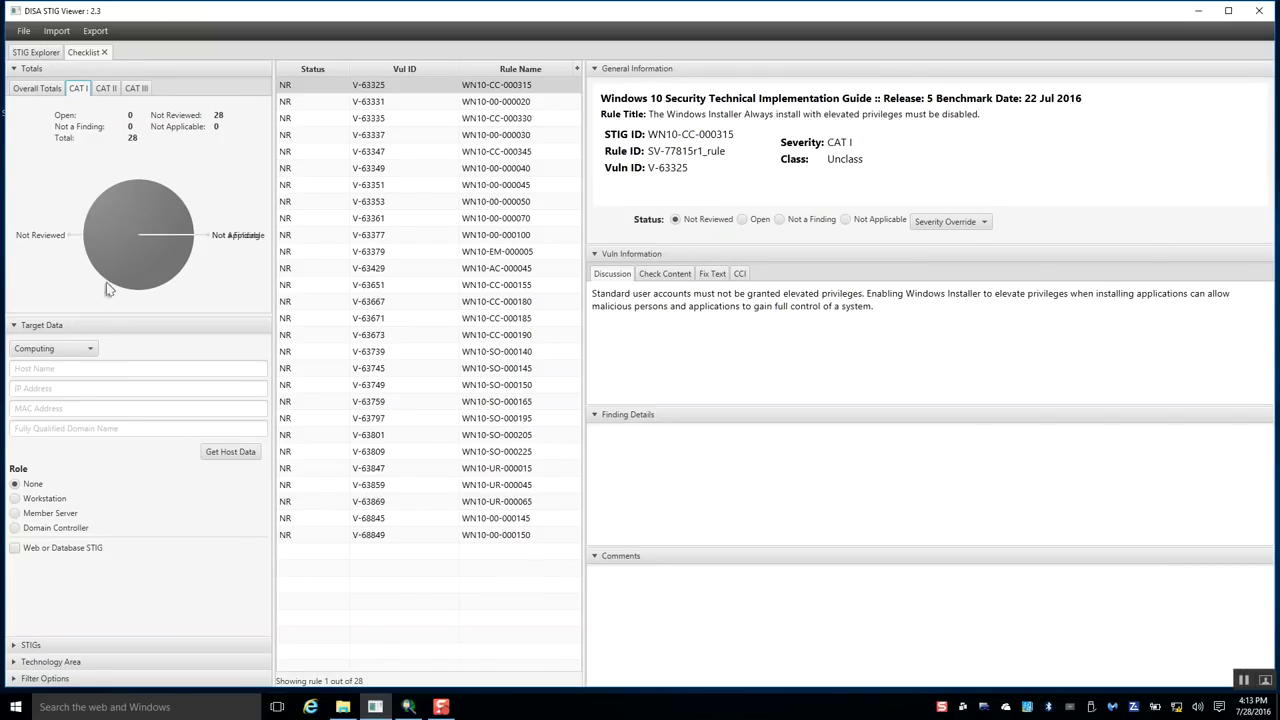
Fill in the checklist's target data from the local host and set its role to Workstation.
{"action": "left_click", "coordinate": [223, 452]}
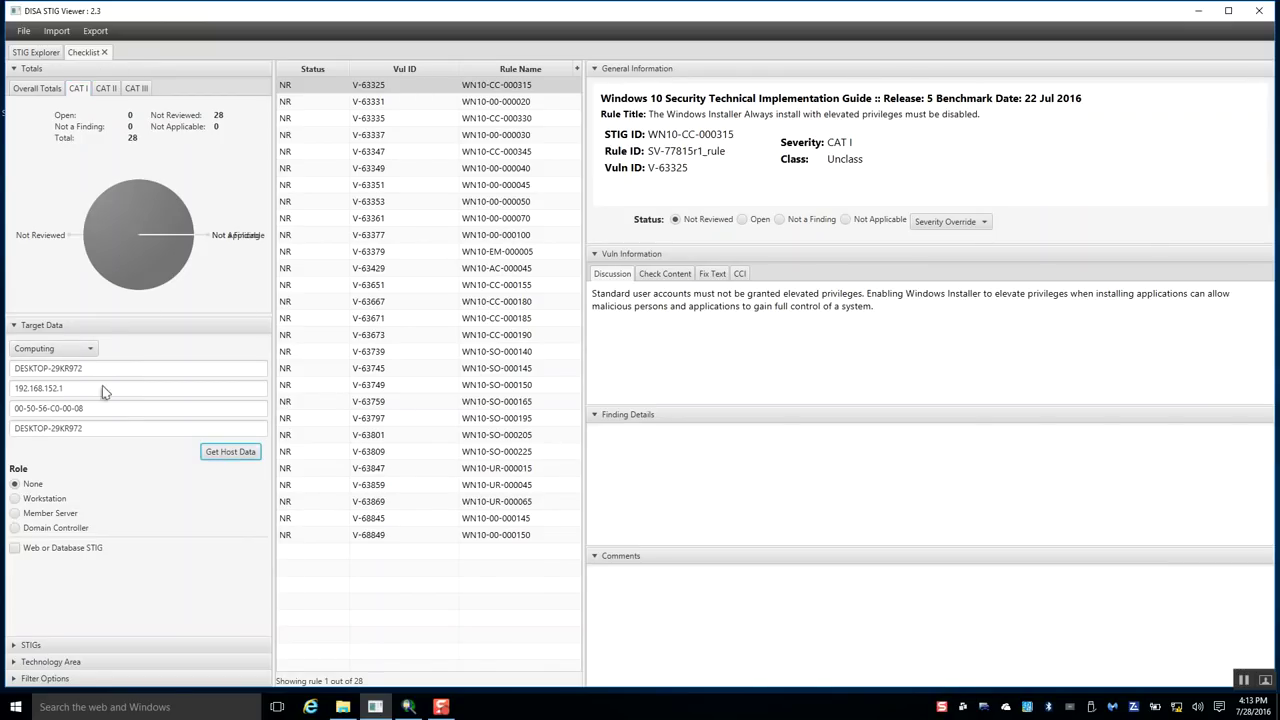
{"action": "left_click", "coordinate": [17, 500]}
Examine the check content and fix text of rule WN10-CC-000315, along with its finding details and comments areas.
{"action": "left_click", "coordinate": [662, 276]}
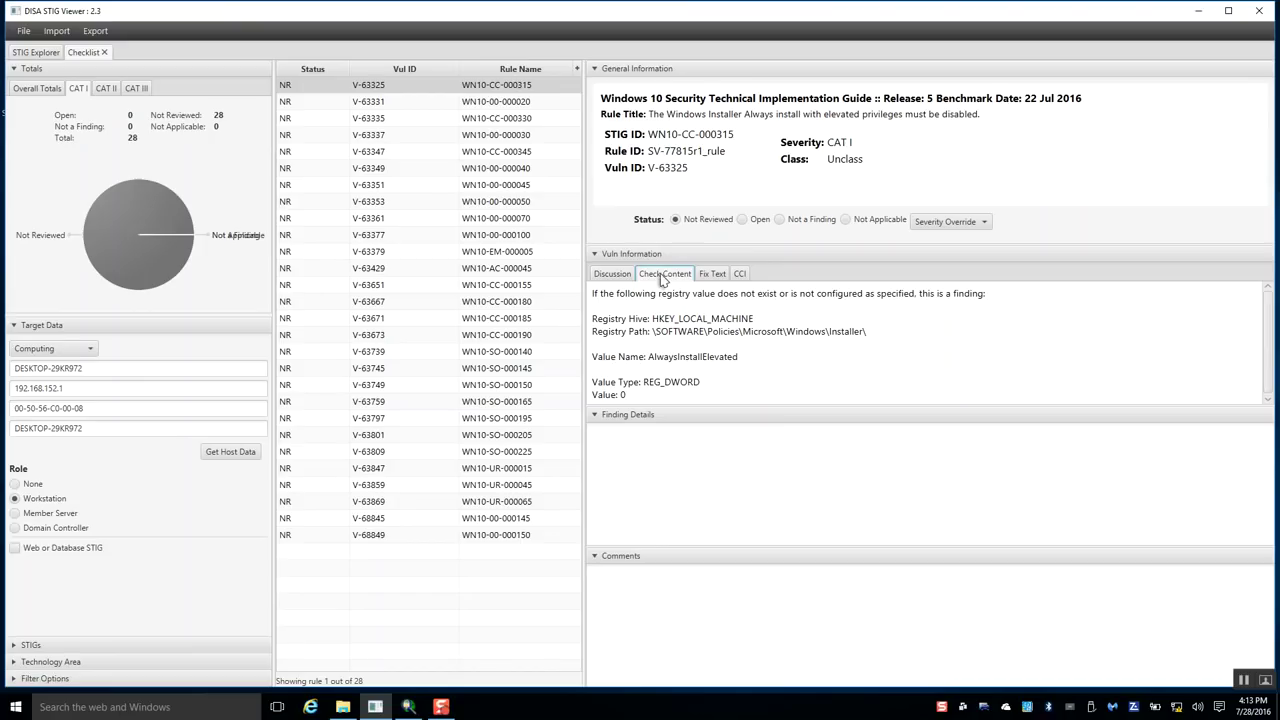
{"action": "left_click_drag", "start_coordinate": [655, 322], "coordinate": [880, 398]}
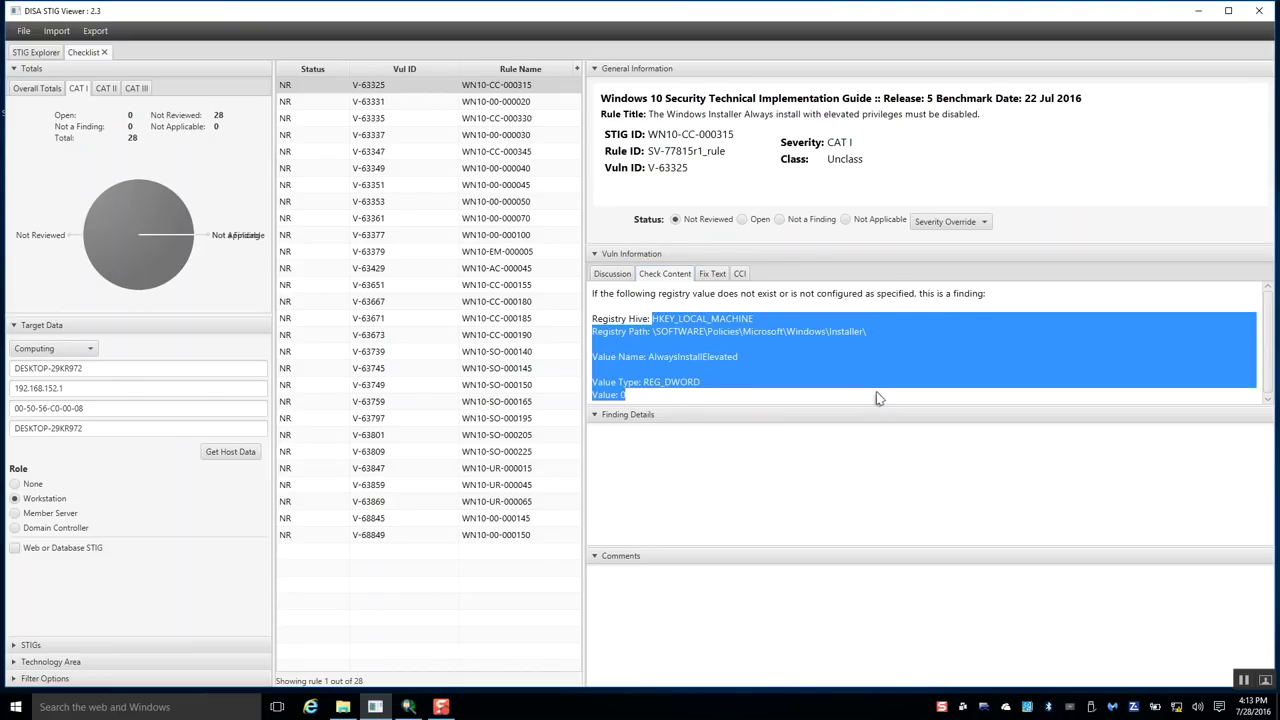
{"action": "left_click", "coordinate": [842, 358]}
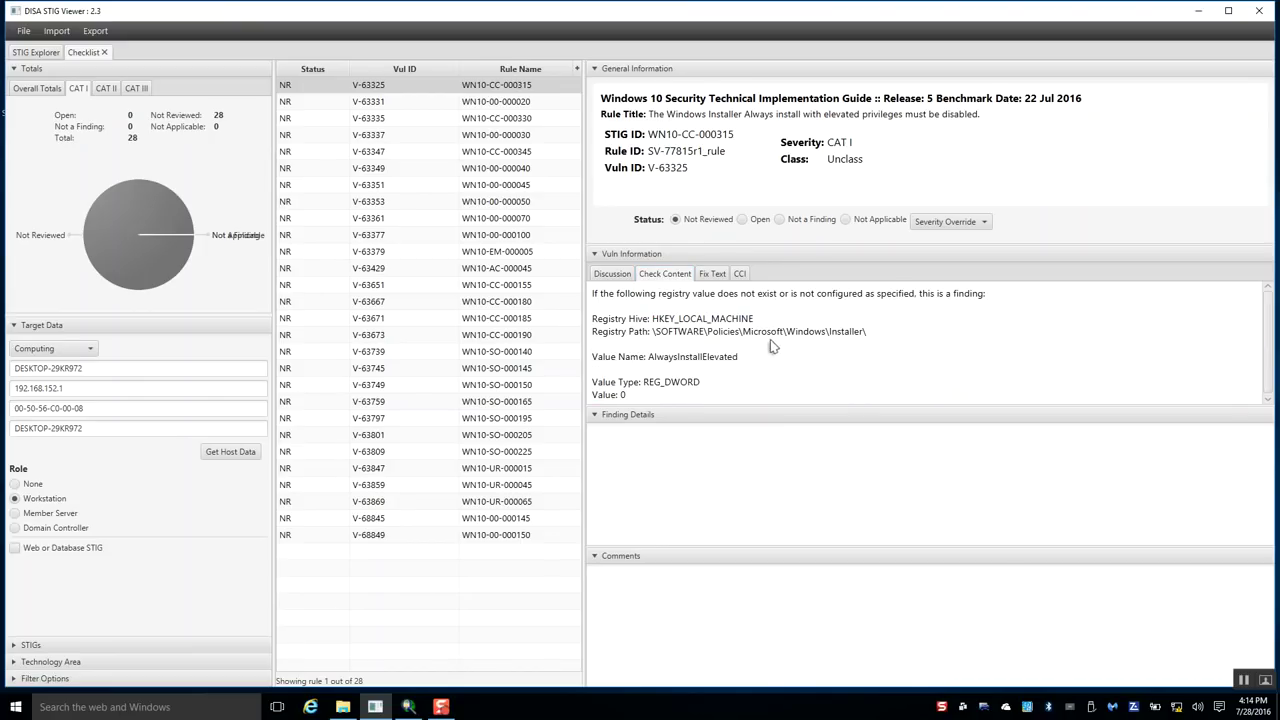
{"action": "left_click", "coordinate": [711, 274]}
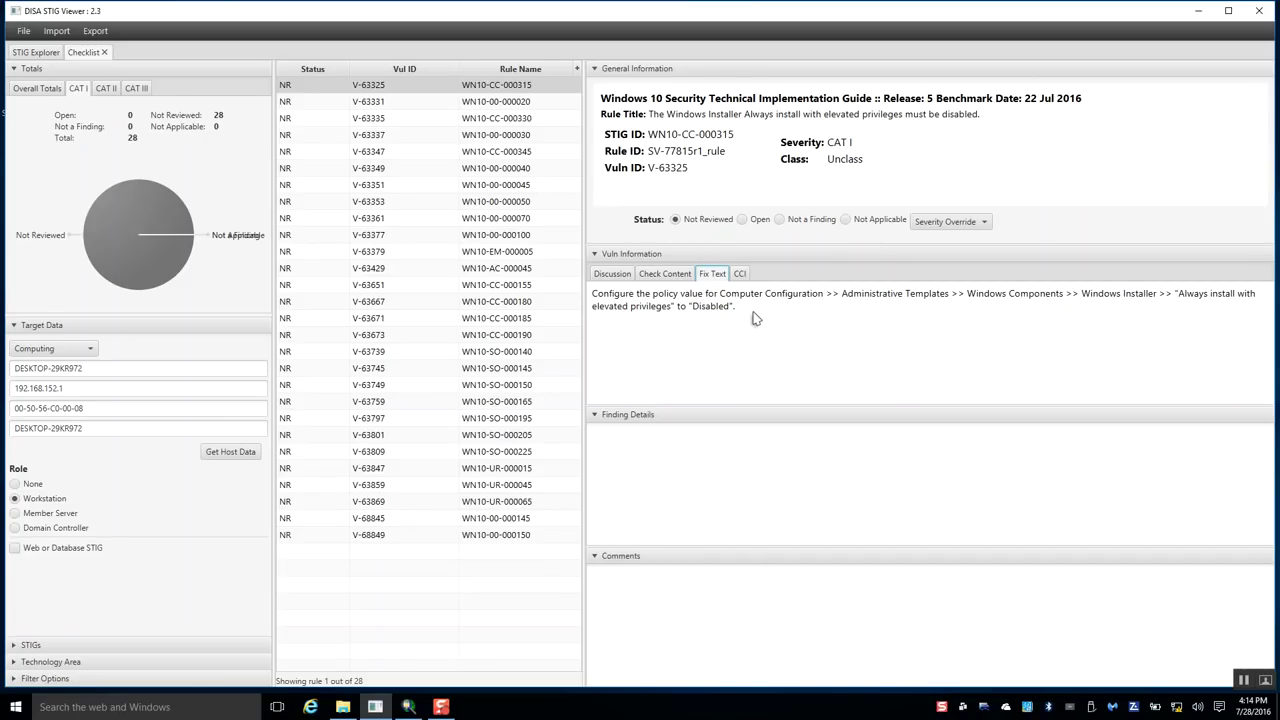
{"action": "left_click", "coordinate": [651, 449]}
{"action": "left_click", "coordinate": [673, 627]}
Try the Not a Finding, Open and Not Applicable statuses on V-63325, and return it to Not Reviewed.
{"action": "left_click", "coordinate": [779, 219]}
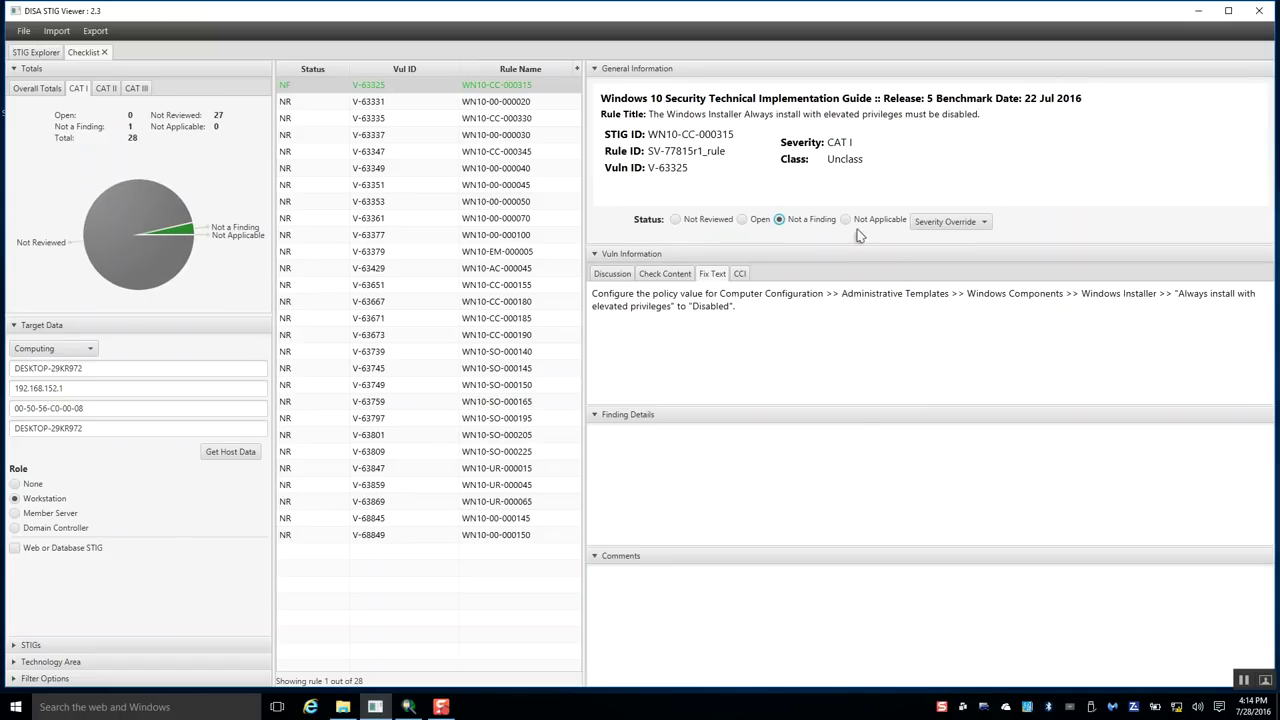
{"action": "left_click", "coordinate": [743, 220]}
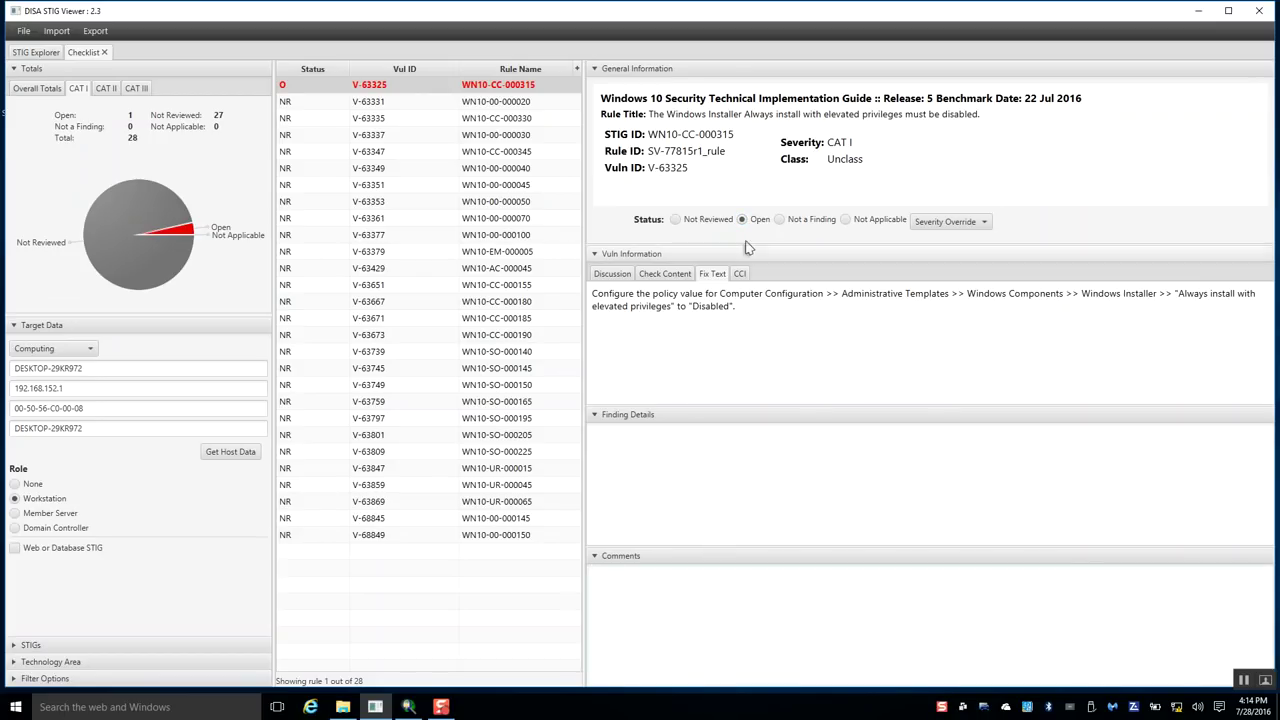
{"action": "left_click", "coordinate": [847, 221]}
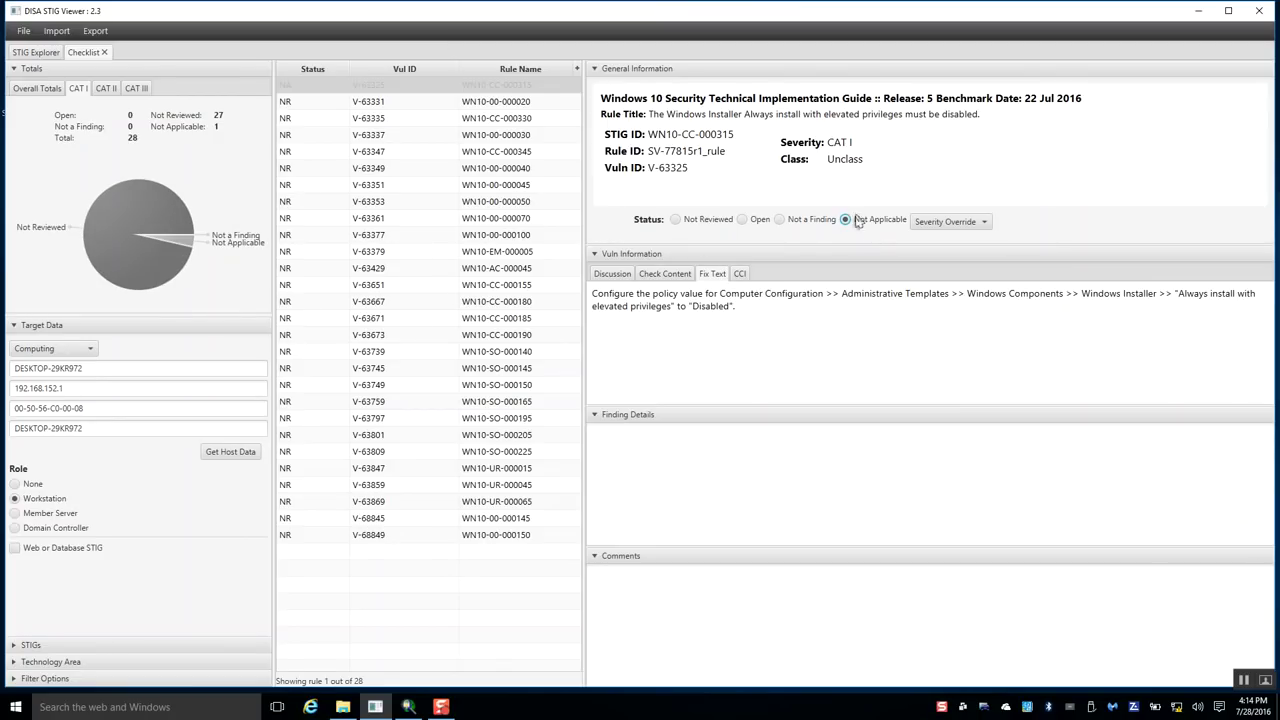
{"action": "left_click", "coordinate": [676, 219]}
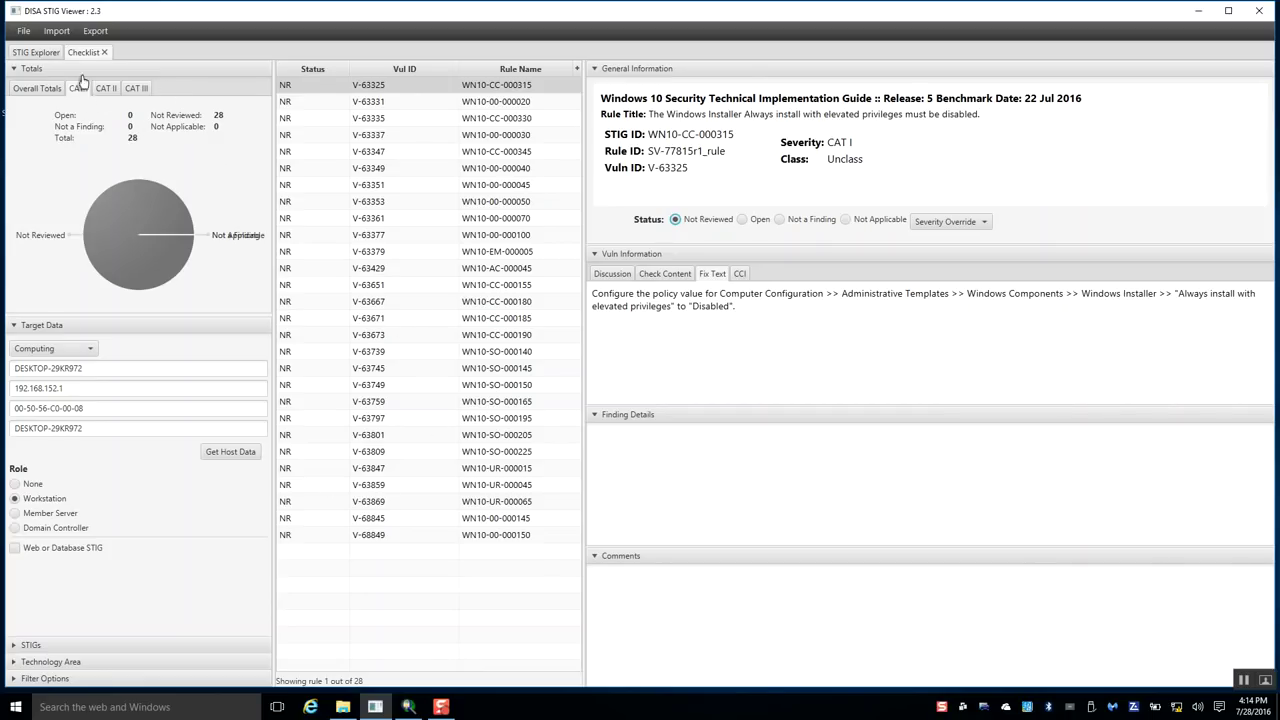
Bring up SCAP Compliance Checker, and in File Explorer locate its scc.exe inside the nested SCC_4.1_Windows folder under SCAP Tool.
{"action": "mouse_move", "coordinate": [410, 708]}
{"action": "left_click", "coordinate": [412, 708]}
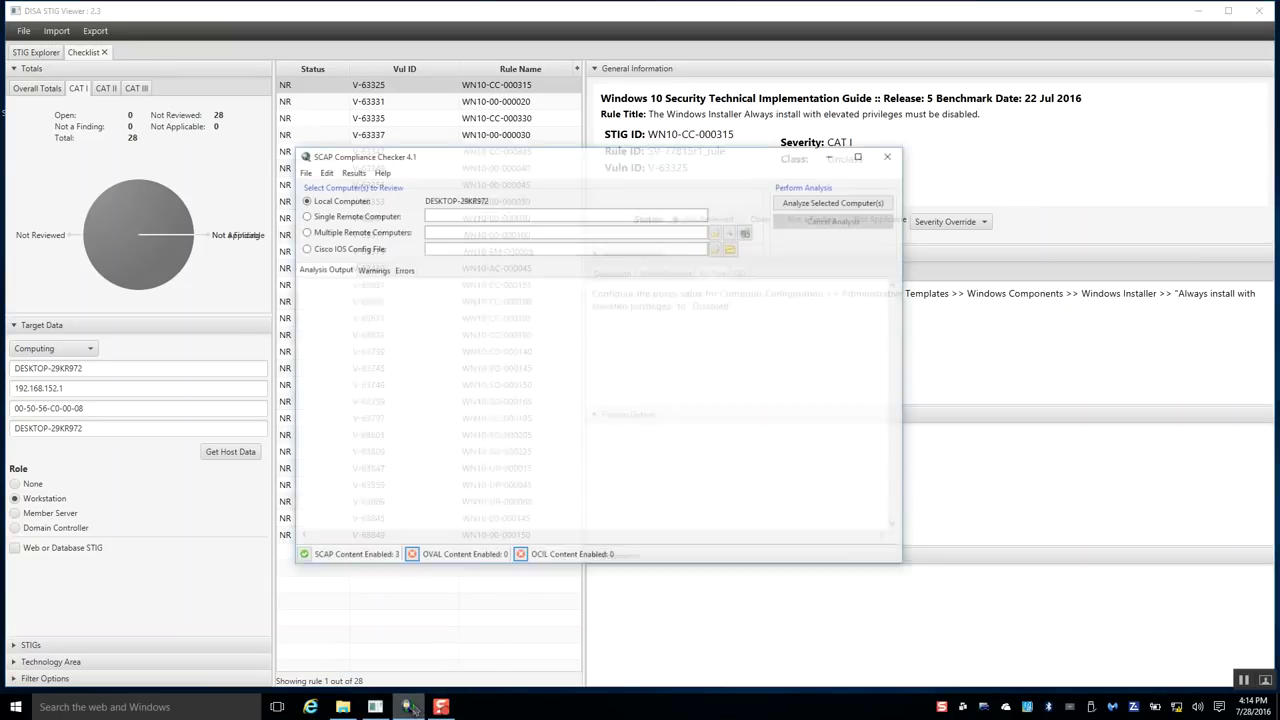
{"action": "left_click", "coordinate": [343, 707]}
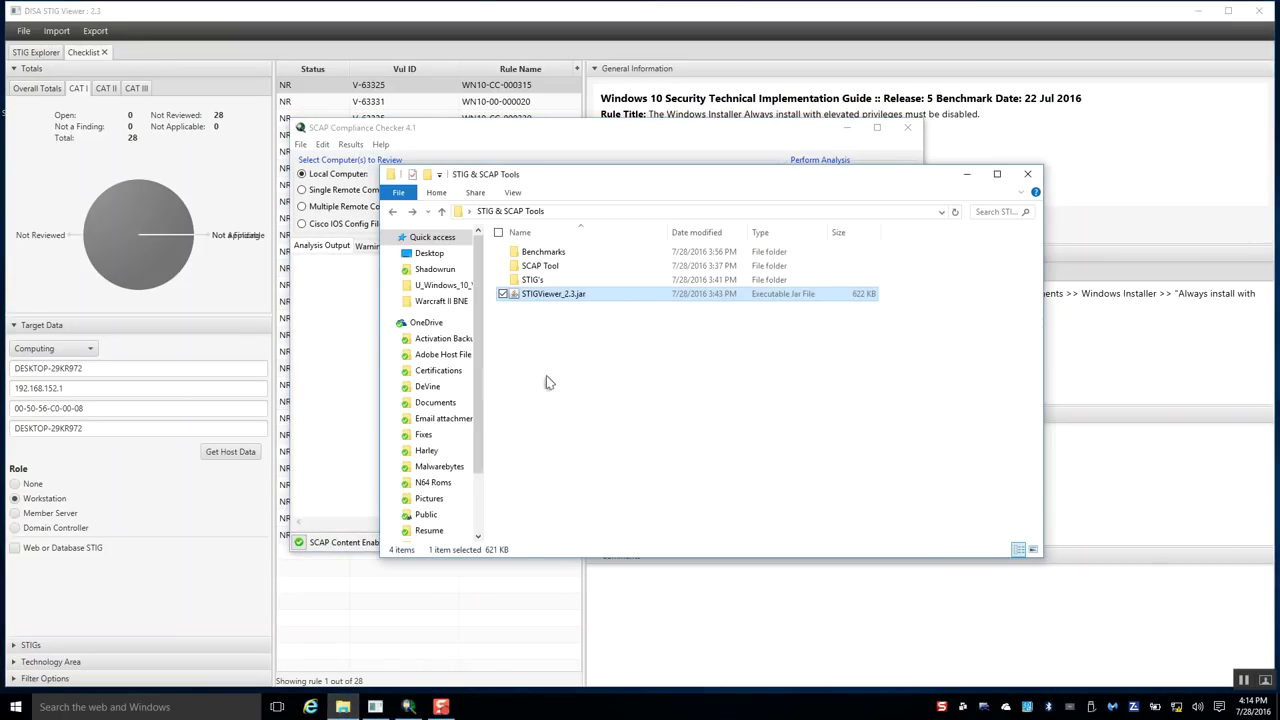
{"action": "double_click", "coordinate": [548, 265]}
{"action": "double_click", "coordinate": [556, 254]}
{"action": "left_click", "coordinate": [553, 266]}
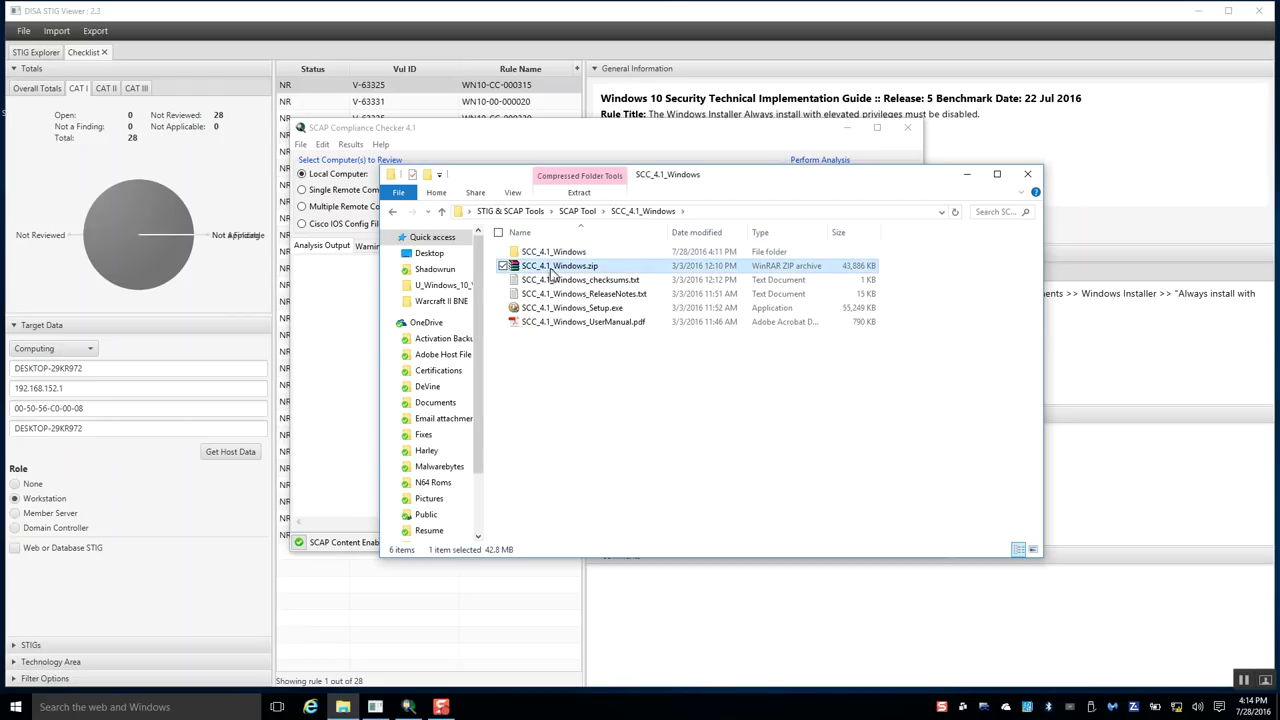
{"action": "double_click", "coordinate": [553, 252]}
{"action": "left_click", "coordinate": [532, 378]}
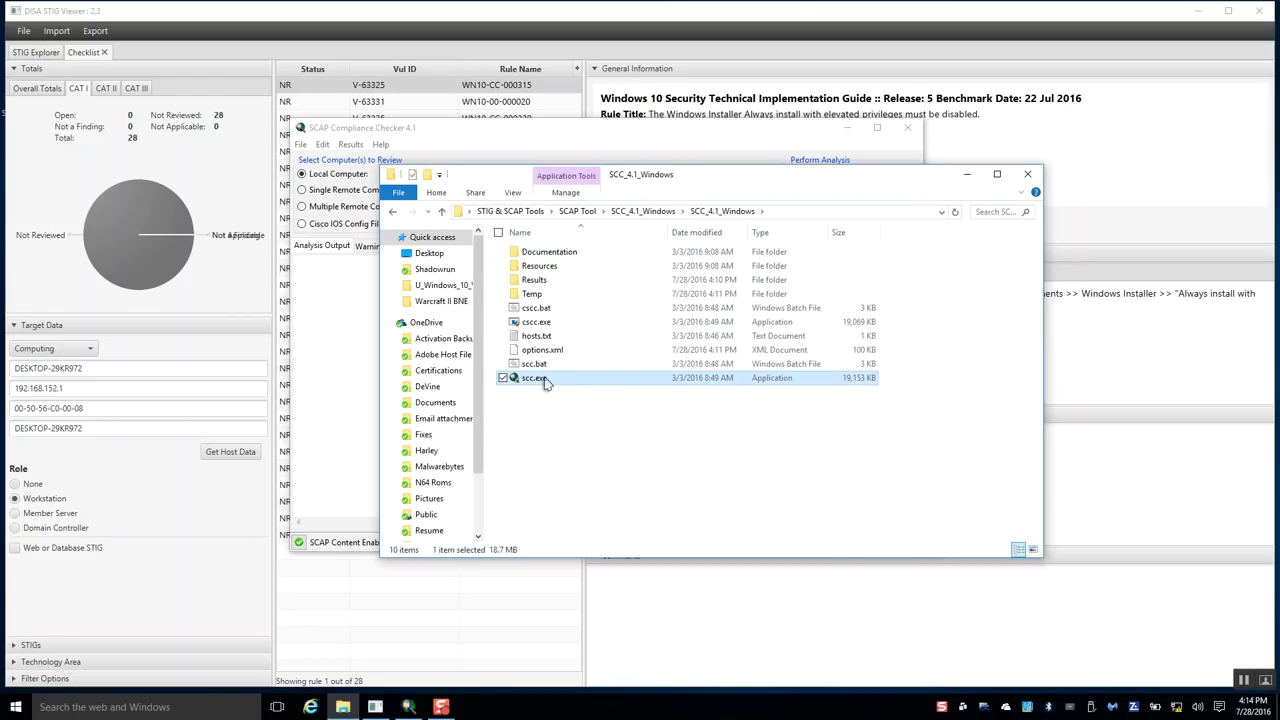
In SCAP Compliance Checker, install the U_Windows_10_V1R3_STIG_SCAP_1-1 benchmark ZIP from the Benchmarks folder as SCAP content, reinstalling over the existing copy.
{"action": "left_click", "coordinate": [967, 174]}
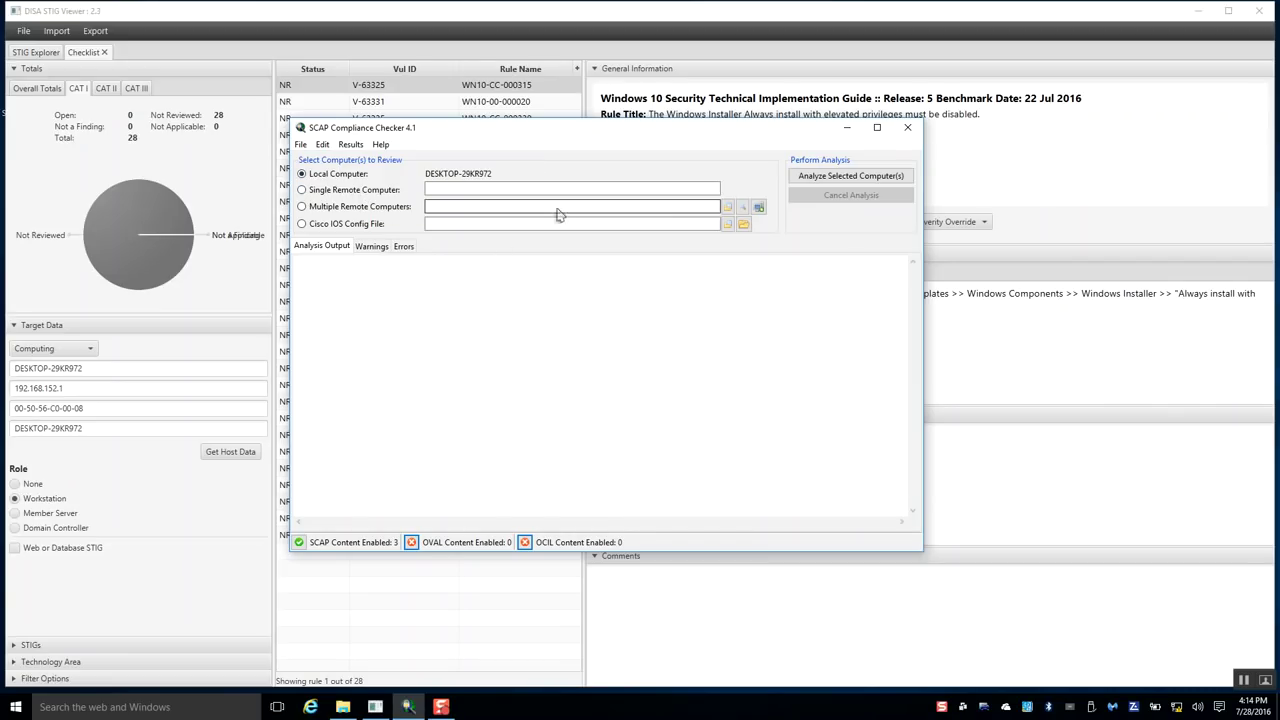
{"action": "left_click", "coordinate": [322, 145]}
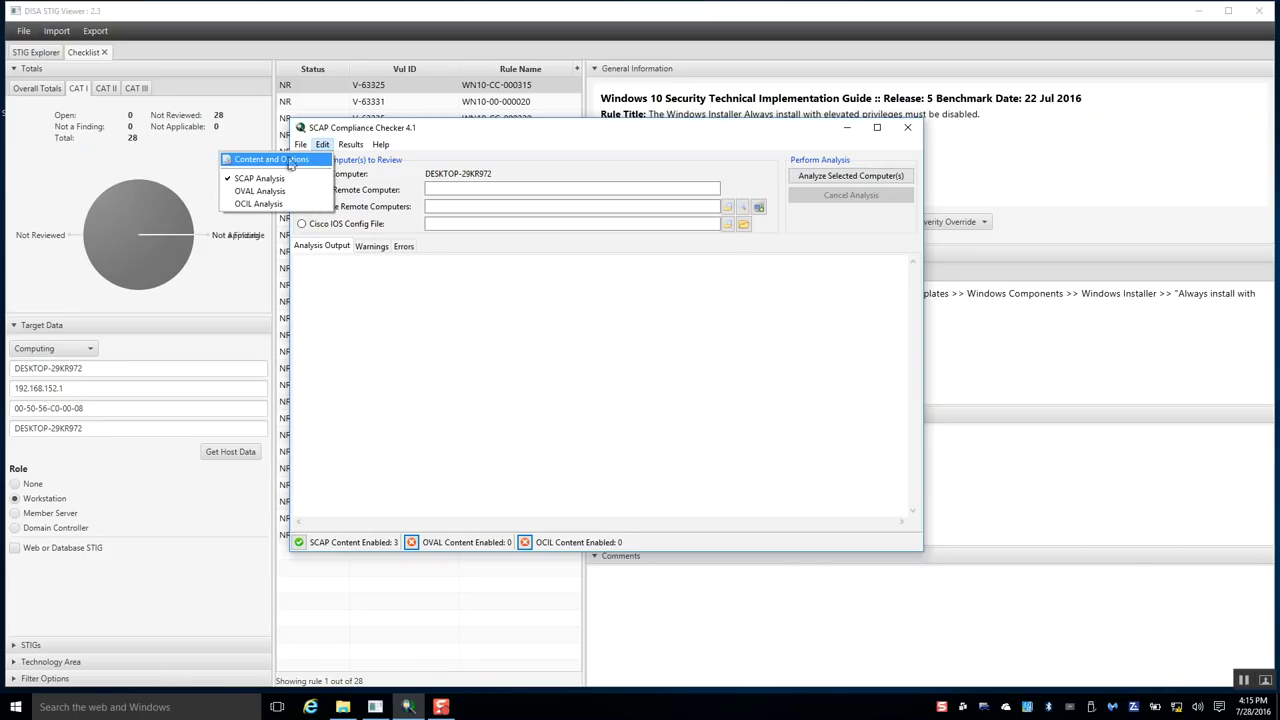
{"action": "left_click", "coordinate": [298, 162]}
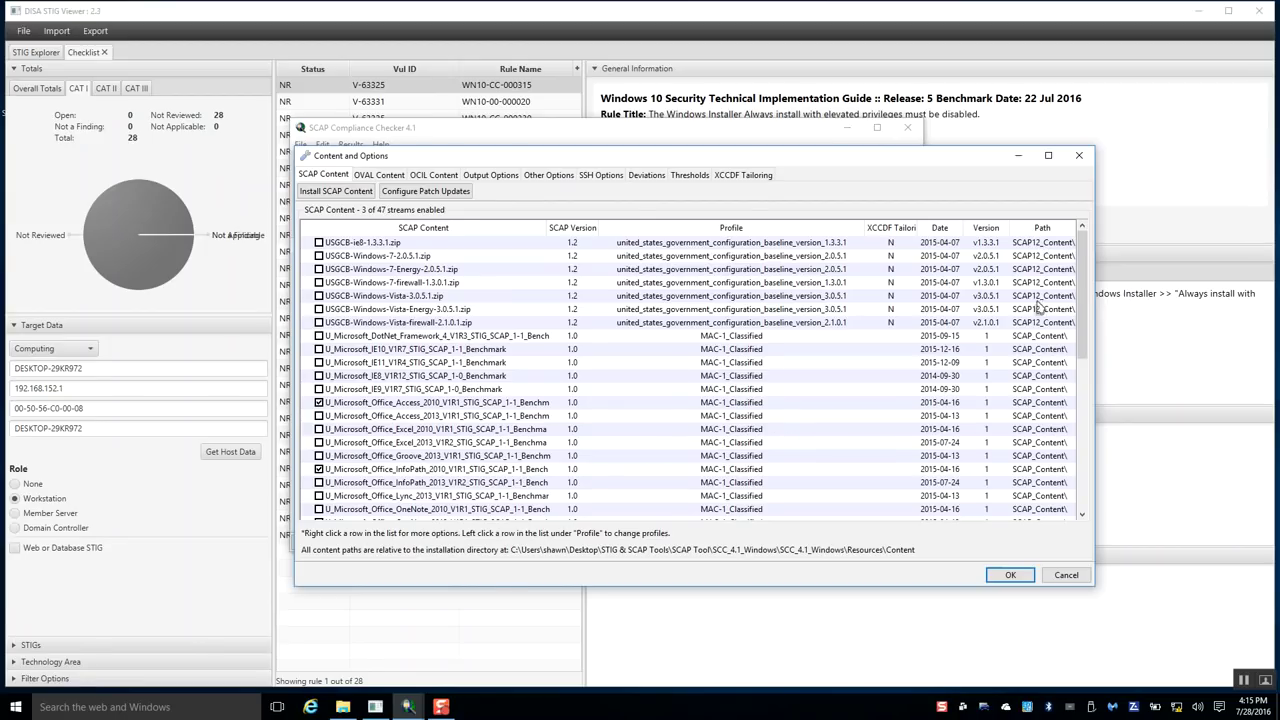
{"action": "left_click", "coordinate": [338, 192]}
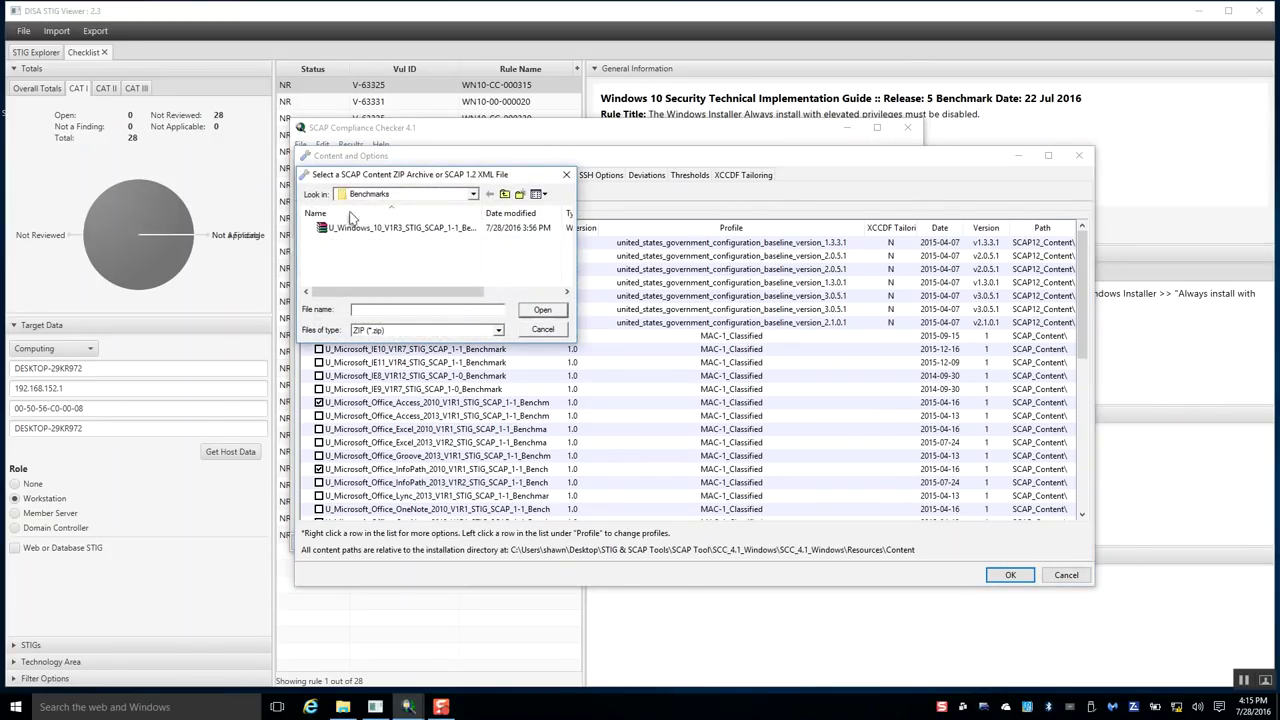
{"action": "left_click", "coordinate": [380, 231]}
{"action": "left_click", "coordinate": [540, 310]}
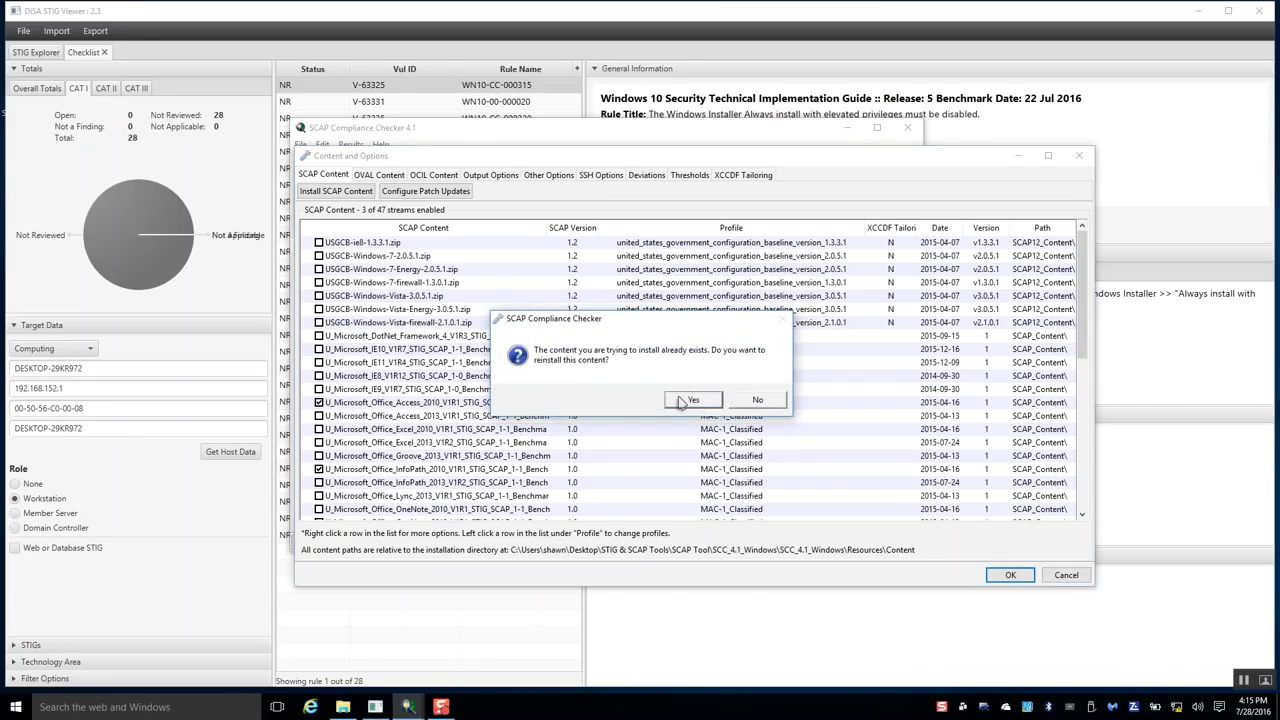
{"action": "left_click", "coordinate": [690, 400]}
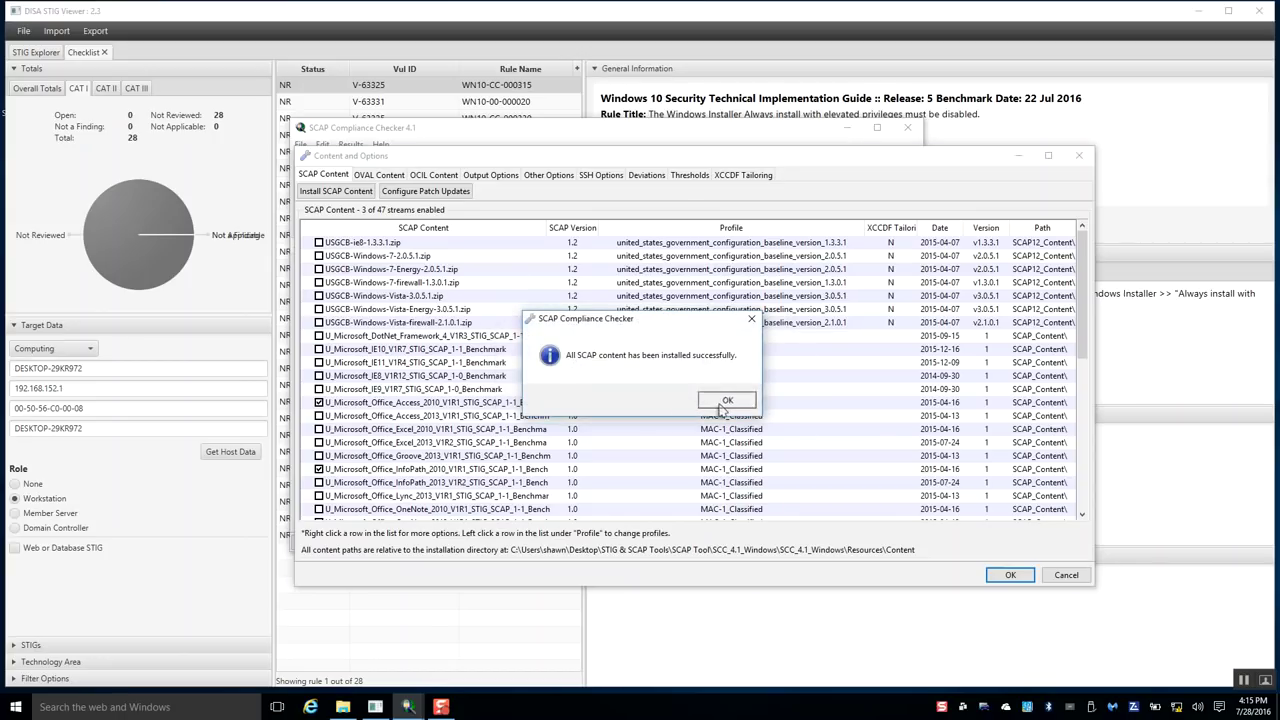
{"action": "left_click", "coordinate": [722, 406]}
Disable the Office Access 2010 and InfoPath 2010 benchmarks, and set the Windows 10 V1R3 benchmark's profile to MAC-2_Classified.
{"action": "left_click", "coordinate": [319, 402]}
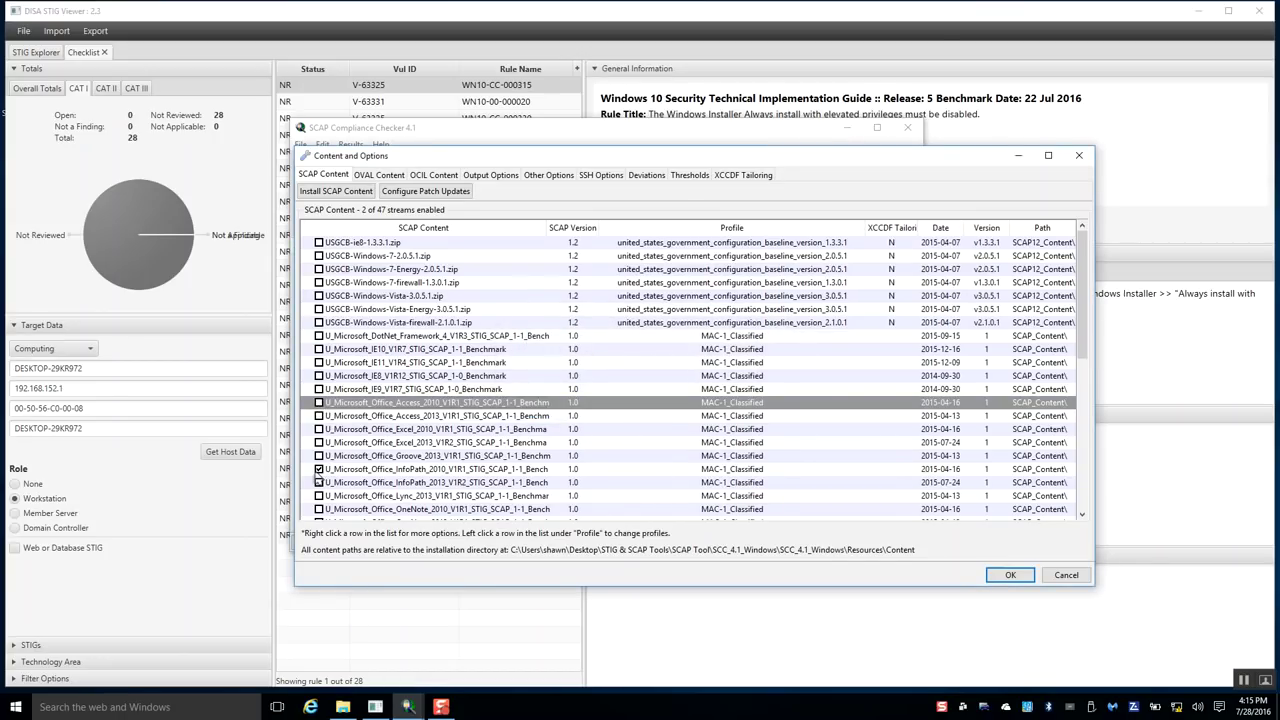
{"action": "left_click", "coordinate": [319, 470]}
{"action": "scroll", "coordinate": [315, 476], "scroll_direction": "down", "scroll_amount": 4}
{"action": "scroll", "coordinate": [463, 452], "scroll_direction": "down", "scroll_amount": 4}
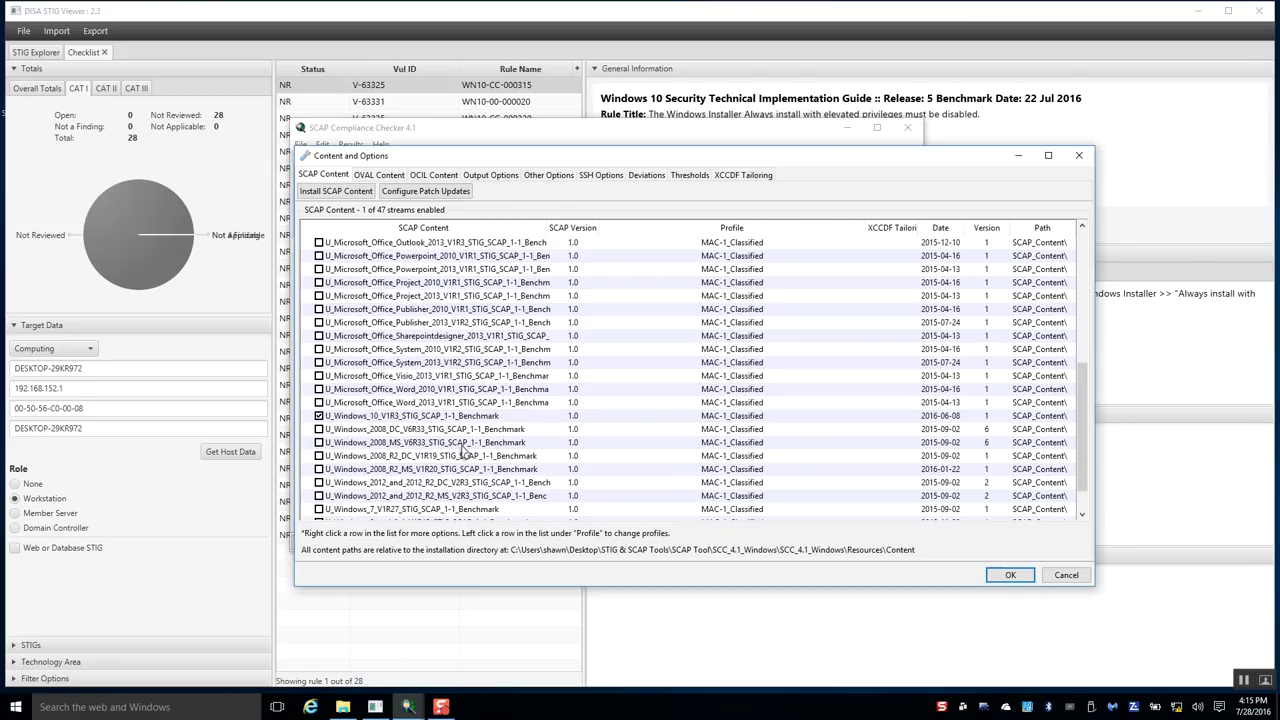
{"action": "left_click", "coordinate": [410, 417]}
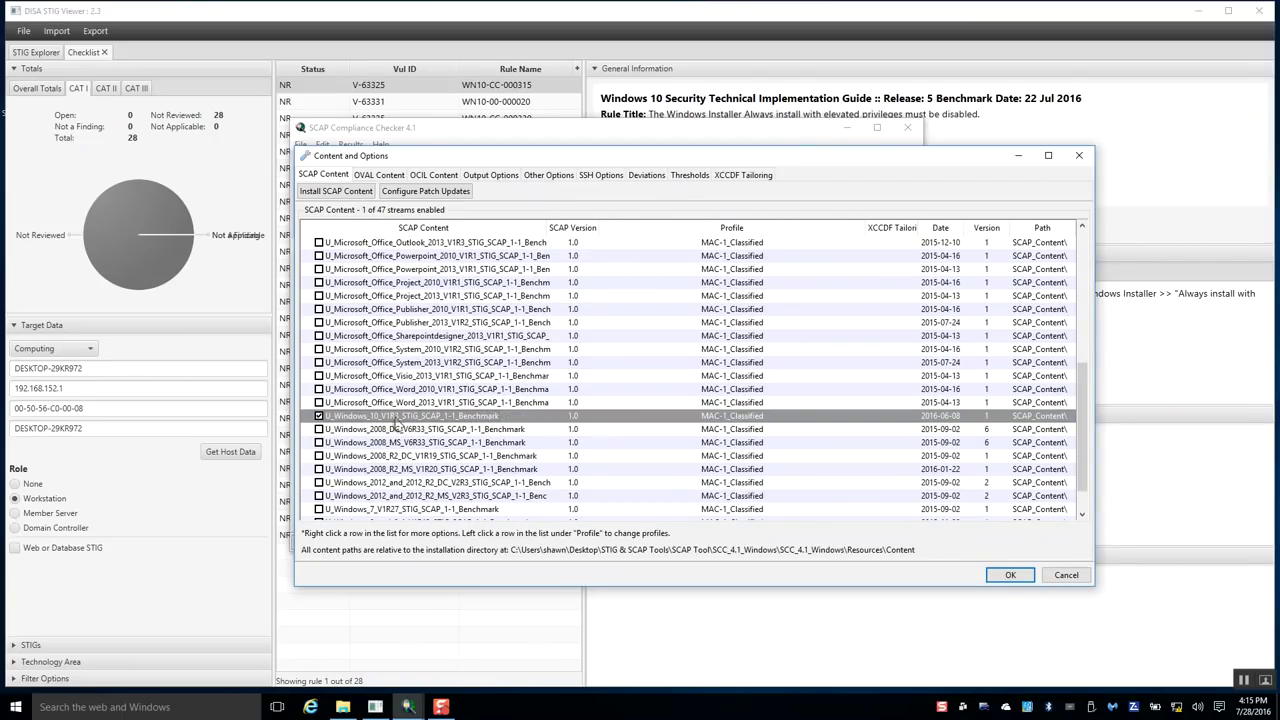
{"action": "left_click", "coordinate": [730, 418]}
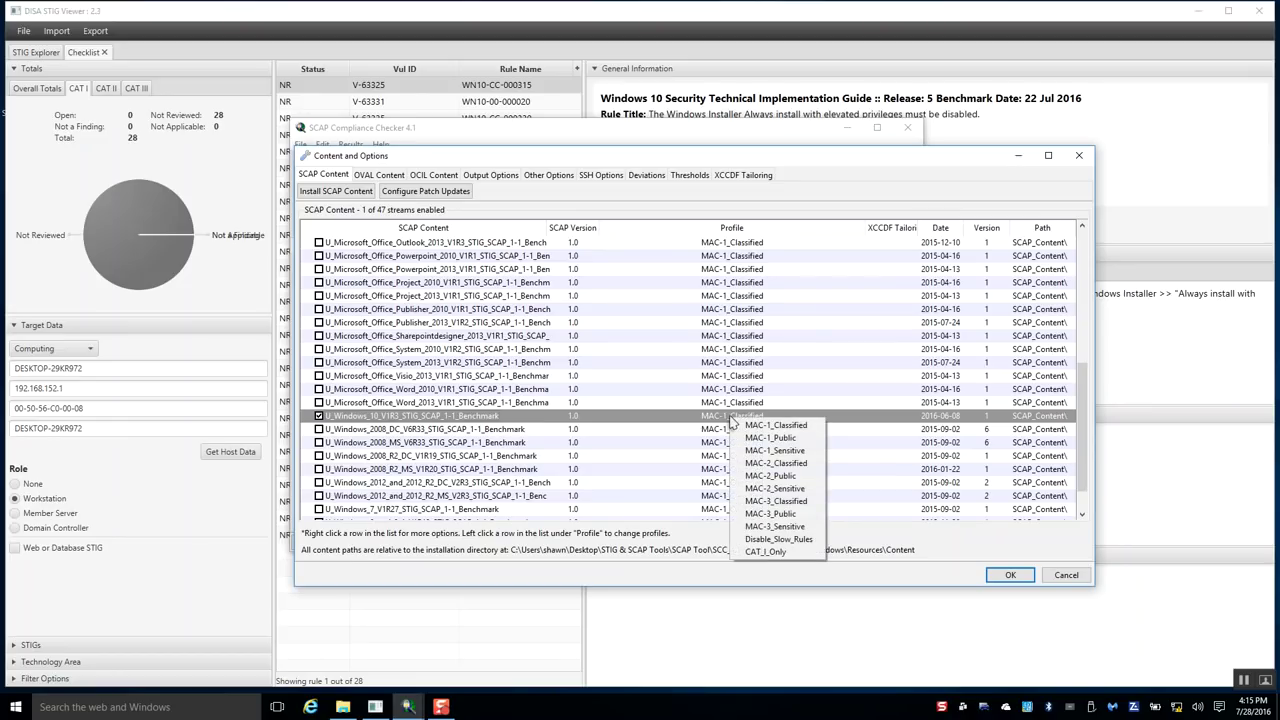
{"action": "left_click", "coordinate": [810, 466]}
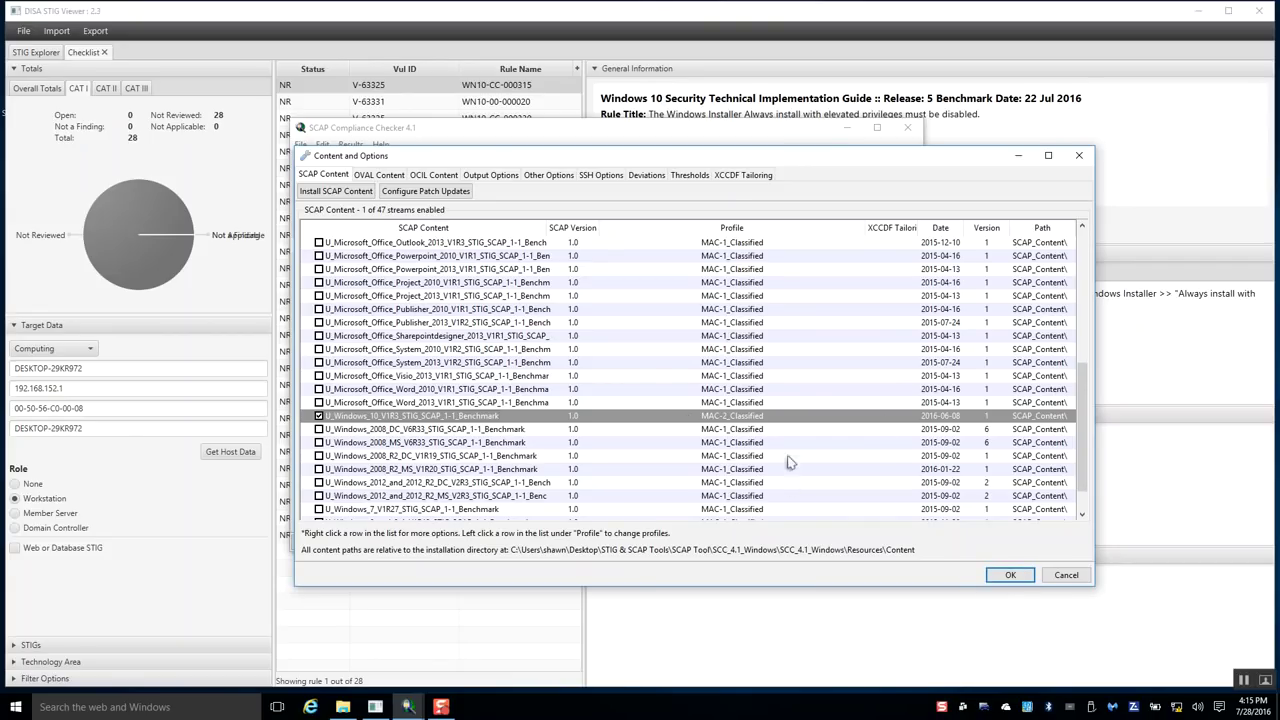
{"action": "left_click", "coordinate": [1010, 578]}
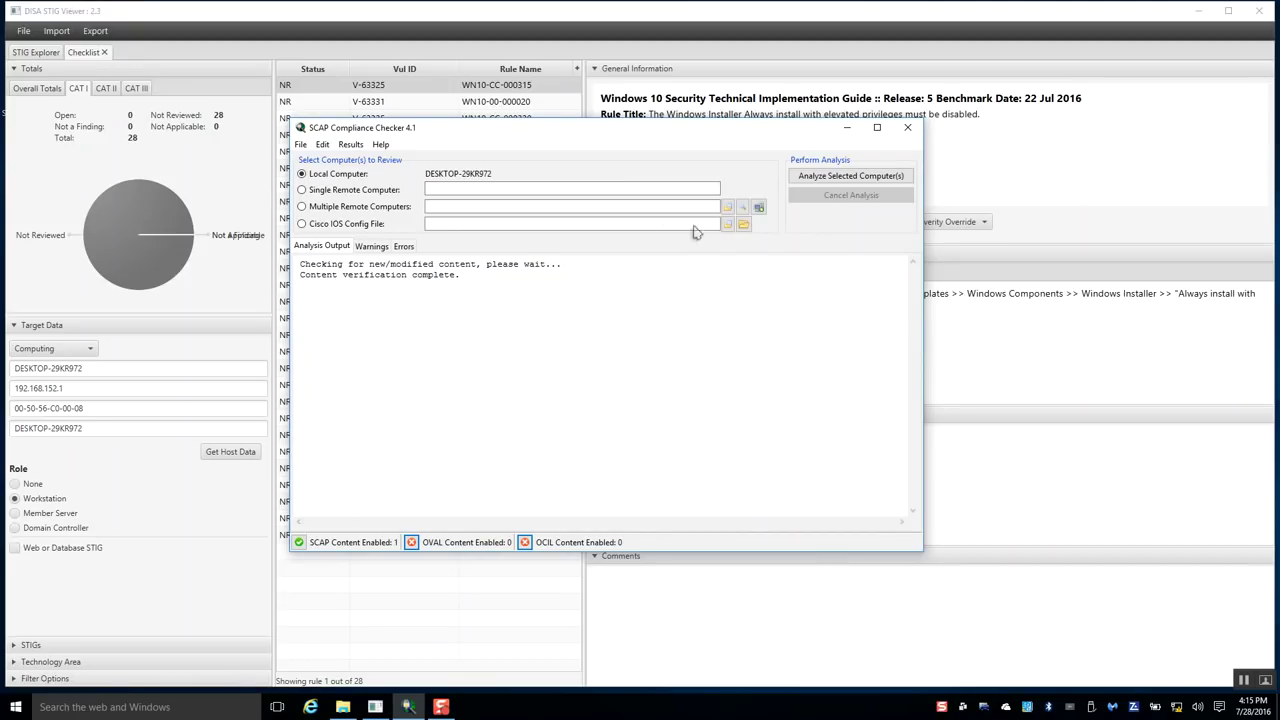
Analyze the local computer with the enabled SCAP content and highlight the report save path in the analysis output.
{"action": "left_click", "coordinate": [854, 179]}
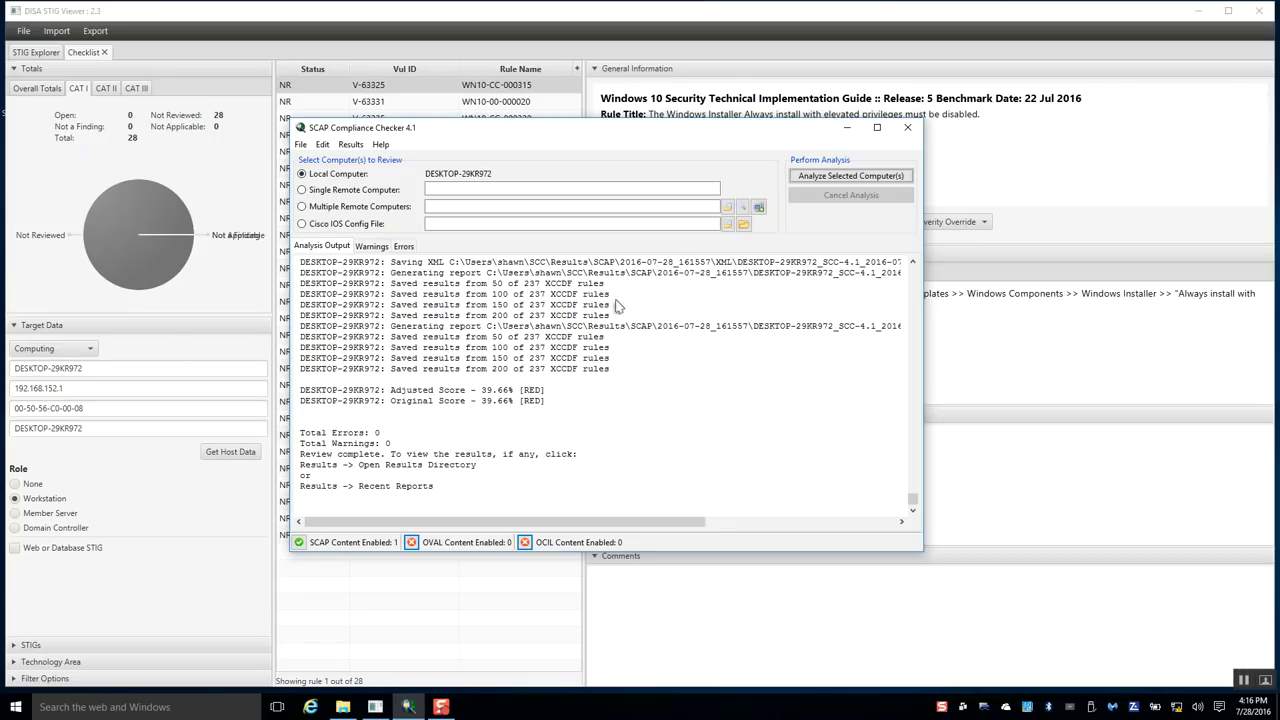
{"action": "left_click_drag", "start_coordinate": [488, 272], "coordinate": [730, 278]}
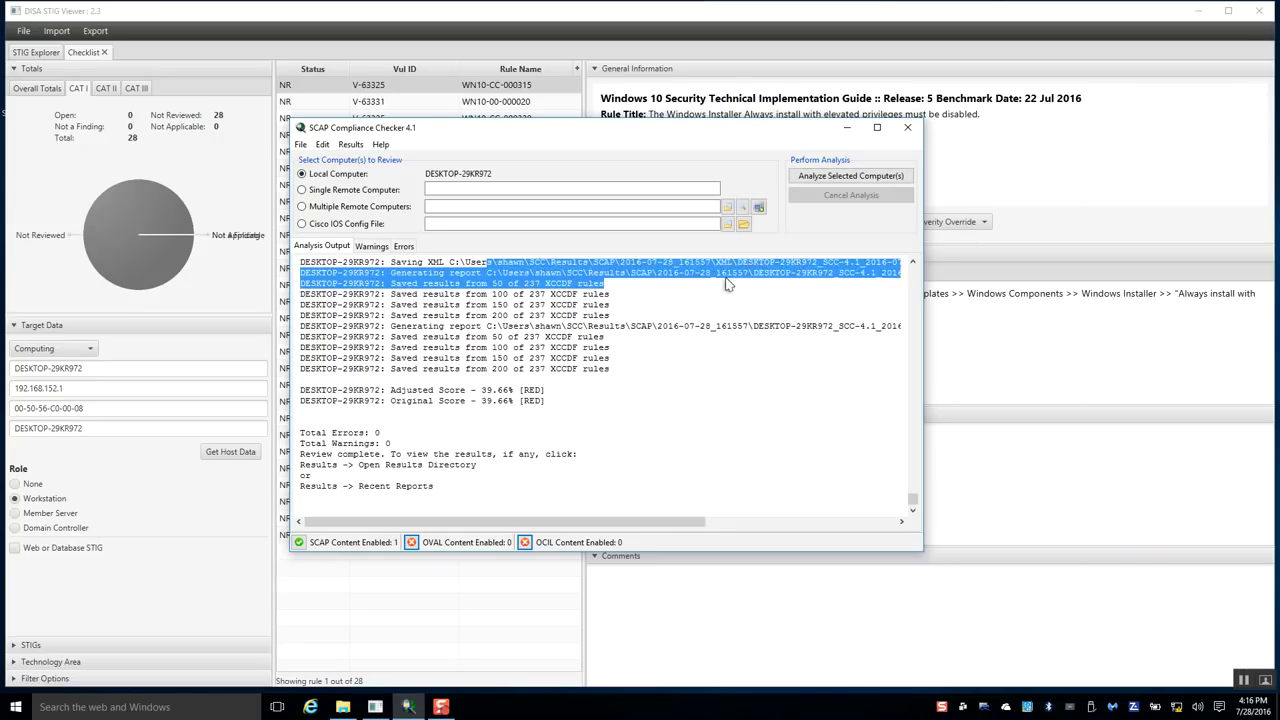
{"action": "left_click", "coordinate": [870, 276]}
{"action": "left_click_drag", "start_coordinate": [488, 273], "coordinate": [877, 276]}
{"action": "left_click", "coordinate": [877, 276]}
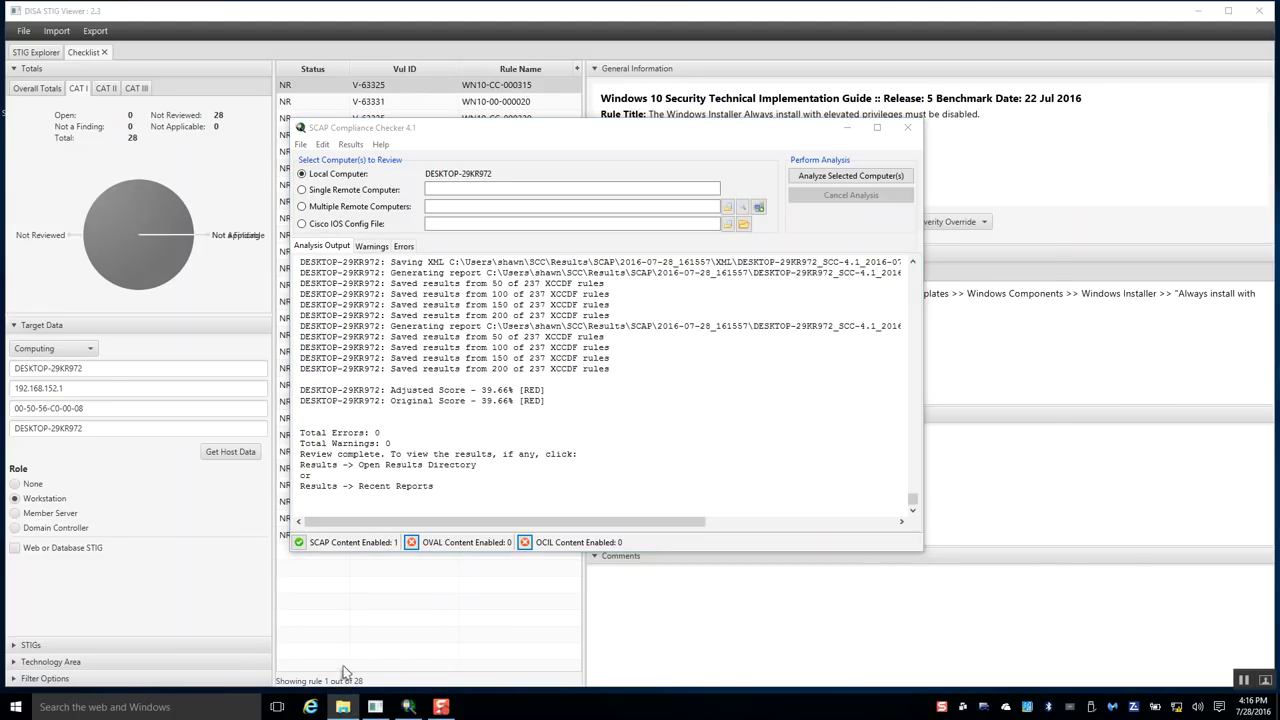
In File Explorer, locate the XCCDF results file in the XML folder under Results\2016-07-28_160837, widening the name column to read full file names.
{"action": "left_click", "coordinate": [343, 660]}
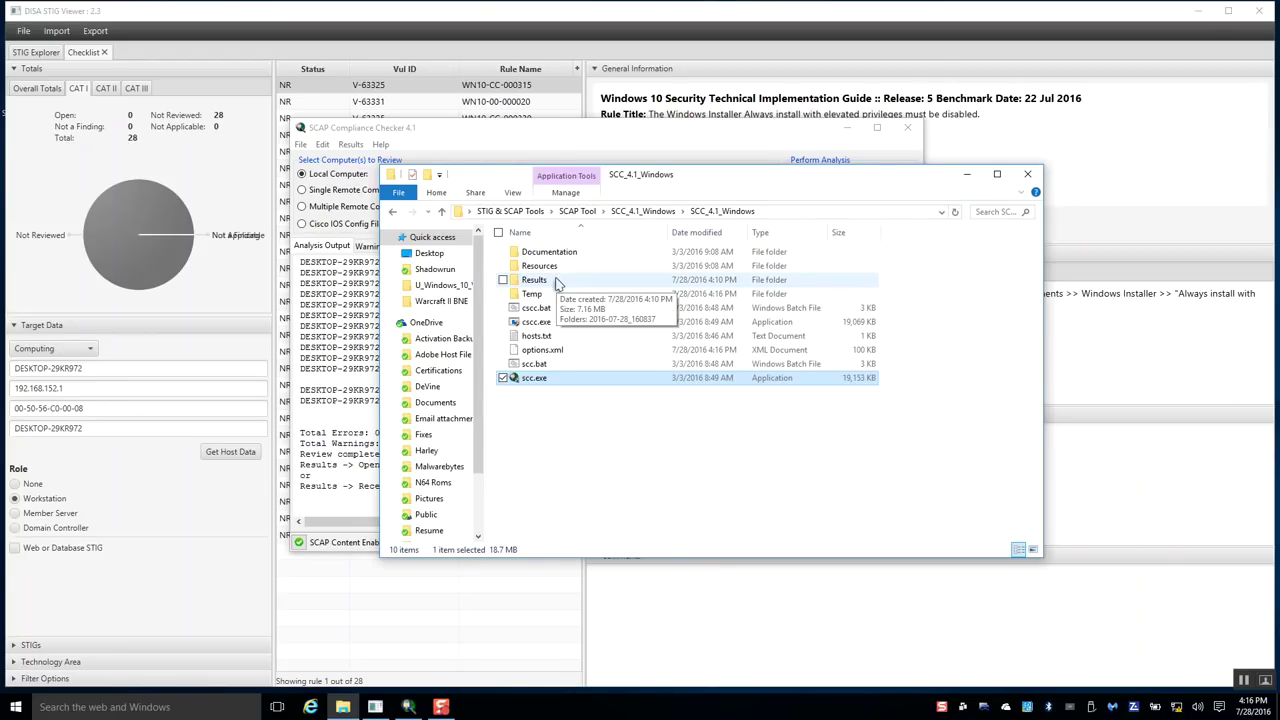
{"action": "double_click", "coordinate": [557, 282]}
{"action": "double_click", "coordinate": [555, 252]}
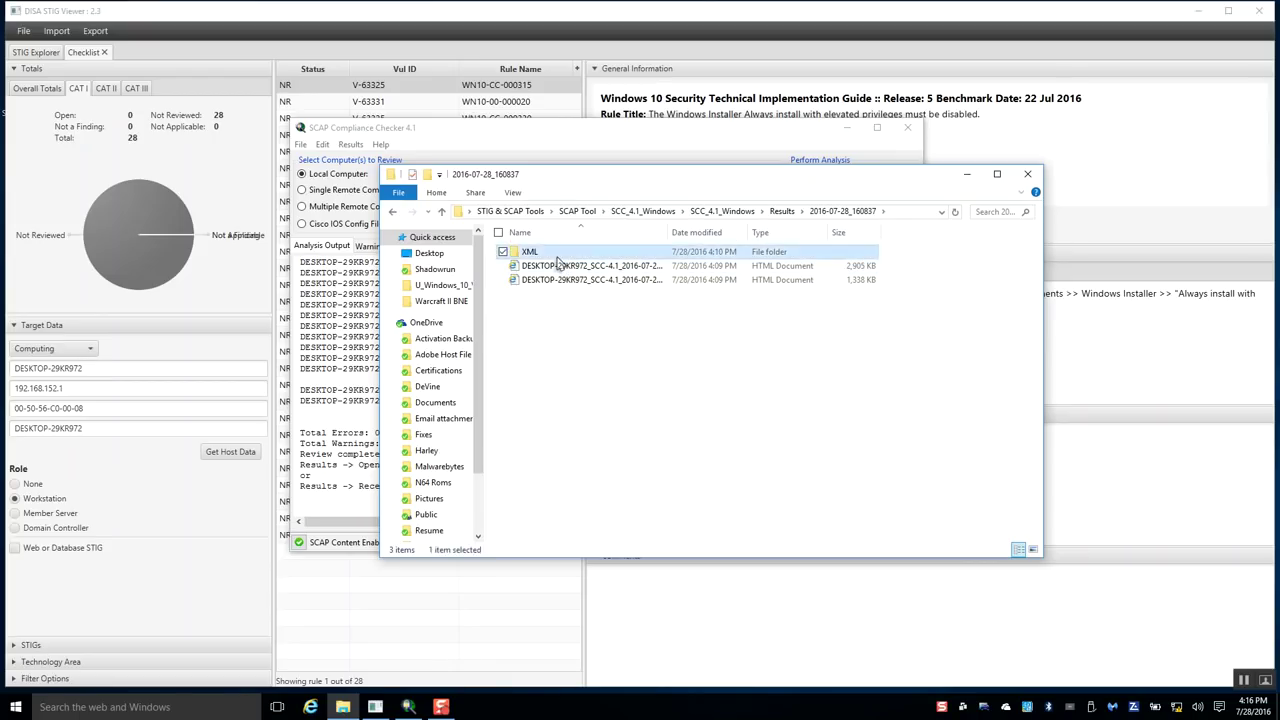
{"action": "double_click", "coordinate": [557, 256]}
{"action": "left_click_drag", "start_coordinate": [670, 232], "coordinate": [864, 262]}
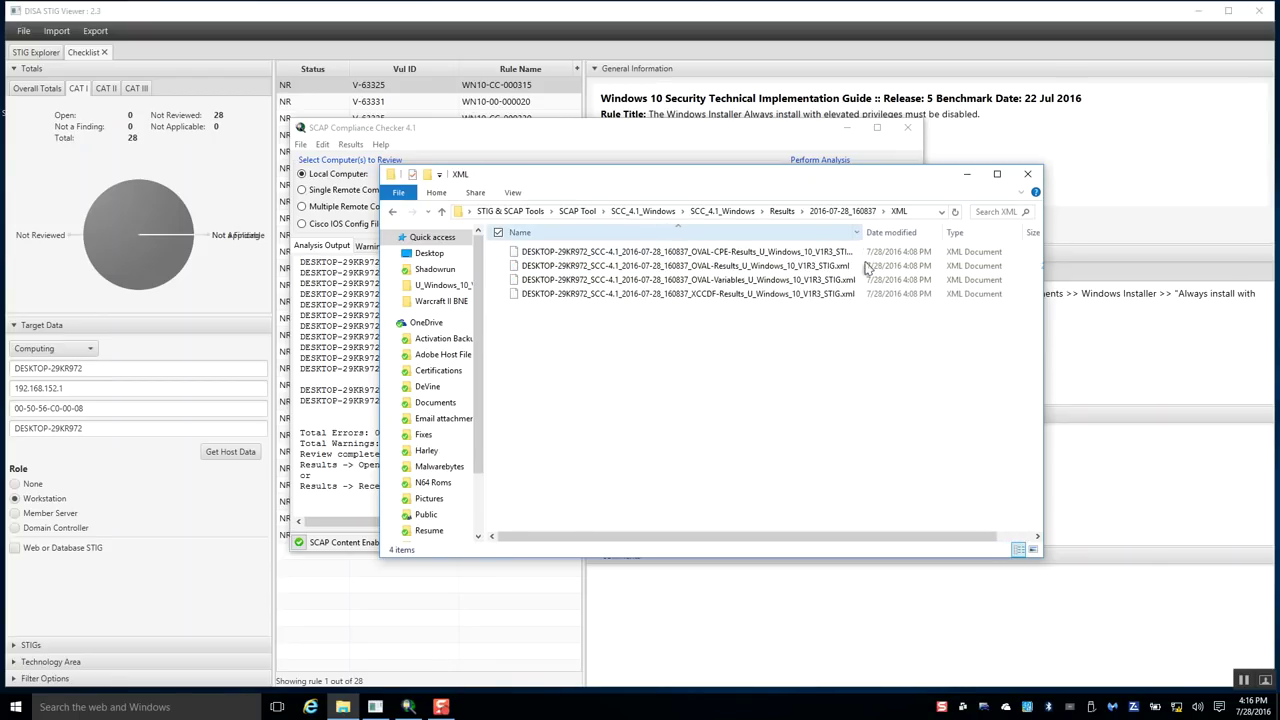
{"action": "left_click", "coordinate": [707, 299]}
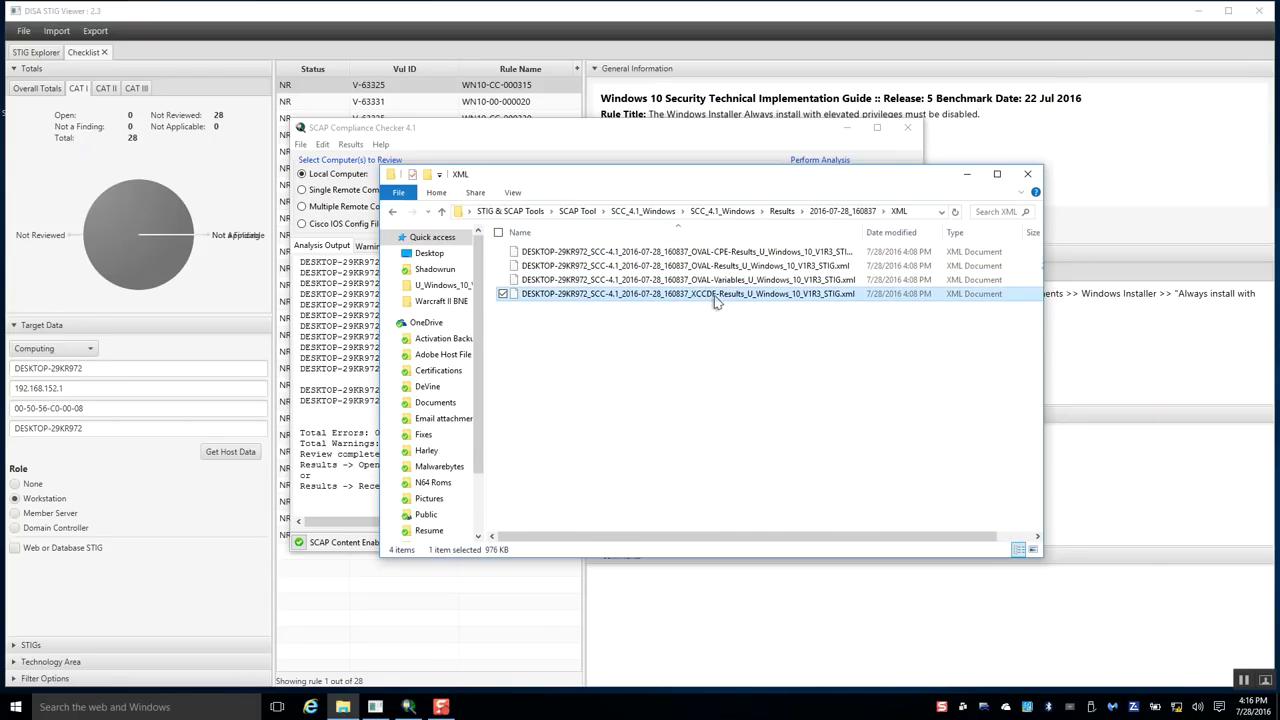
{"action": "left_click", "coordinate": [967, 176]}
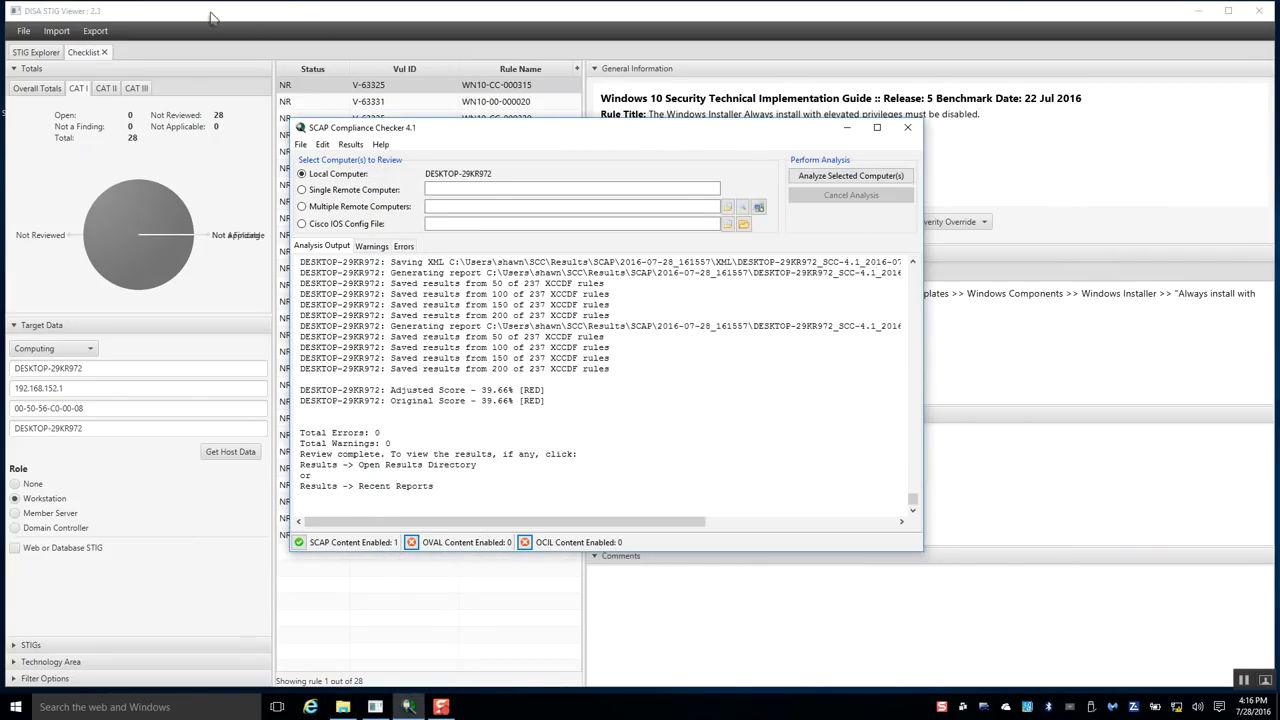
In DISA STIG Viewer, start an XCCDF results import and browse from Desktop\STIG & SCAP Tools to the scan's Results\2016-07-28_160837\XML folder.
{"action": "left_click", "coordinate": [212, 17]}
{"action": "left_click", "coordinate": [56, 31]}
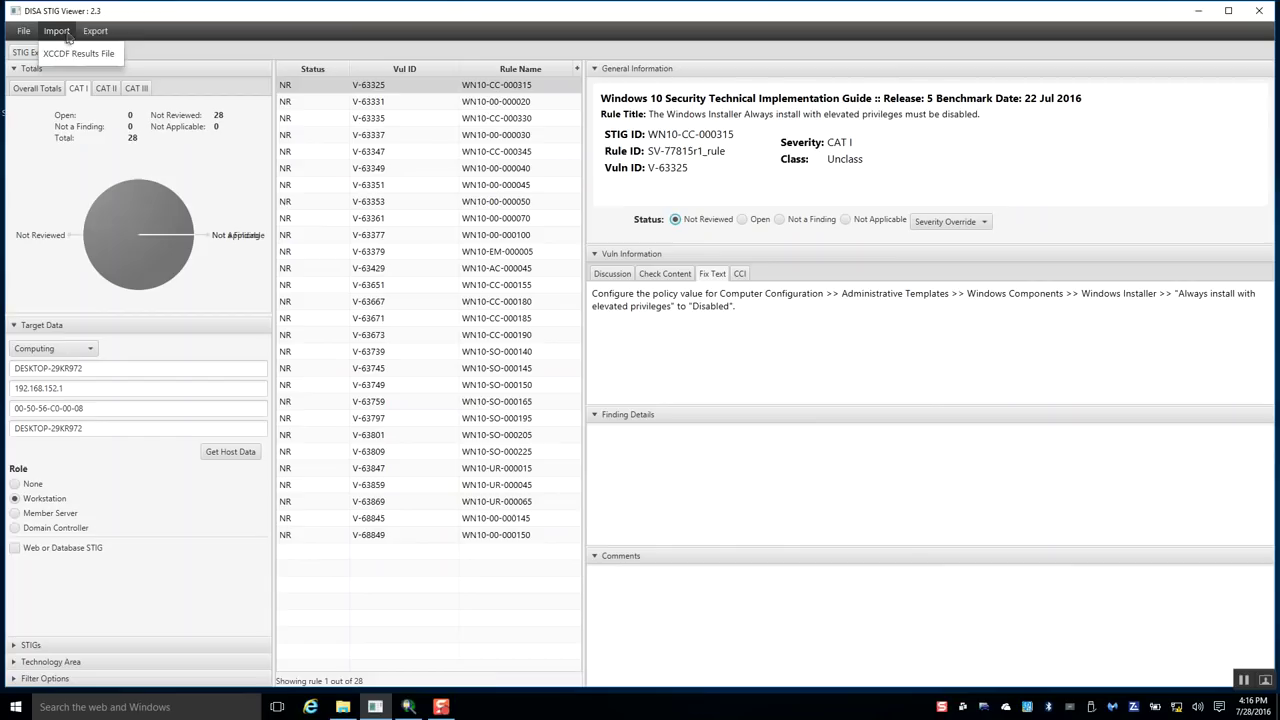
{"action": "left_click", "coordinate": [66, 56]}
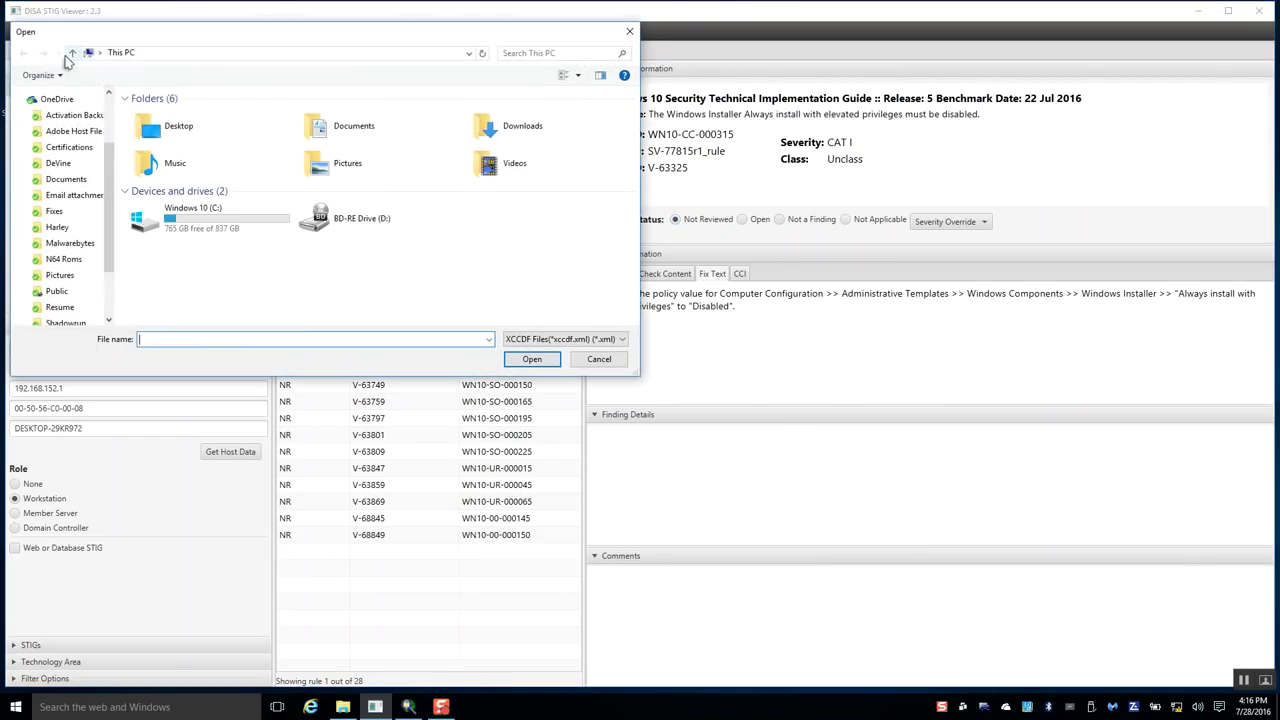
{"action": "double_click", "coordinate": [175, 137]}
{"action": "double_click", "coordinate": [178, 140]}
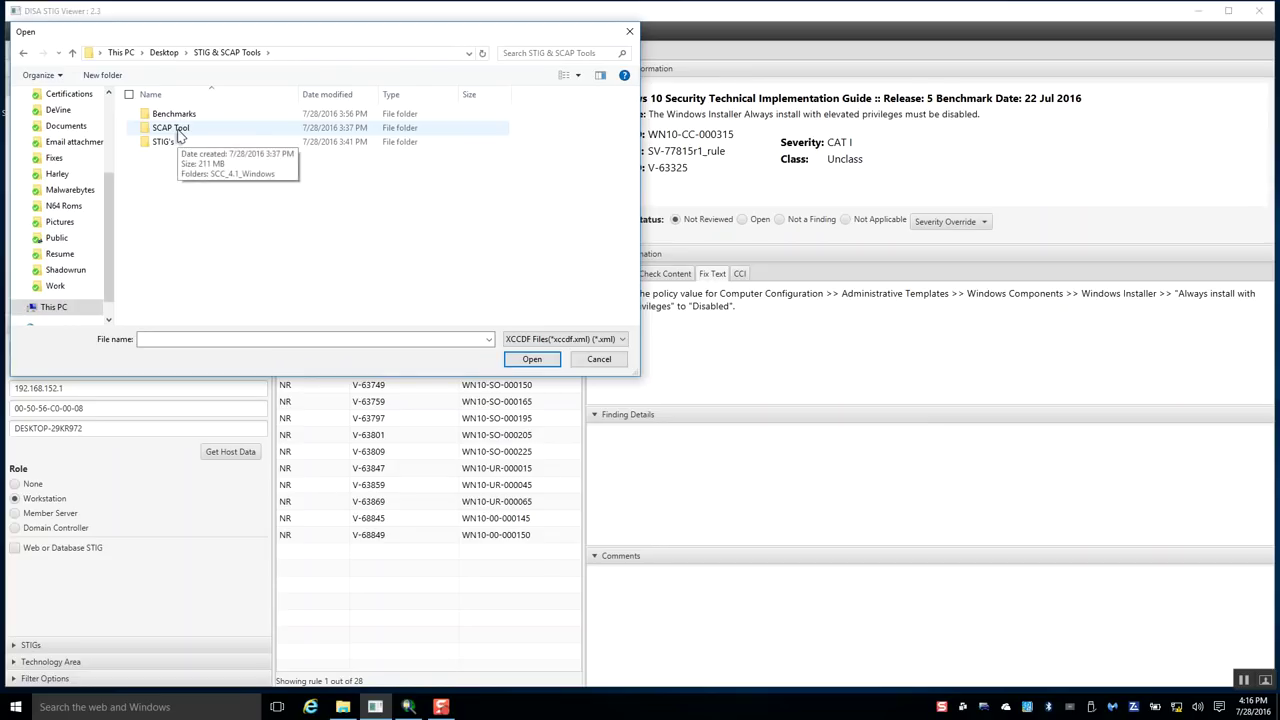
{"action": "double_click", "coordinate": [178, 134]}
{"action": "double_click", "coordinate": [181, 117]}
{"action": "double_click", "coordinate": [181, 116]}
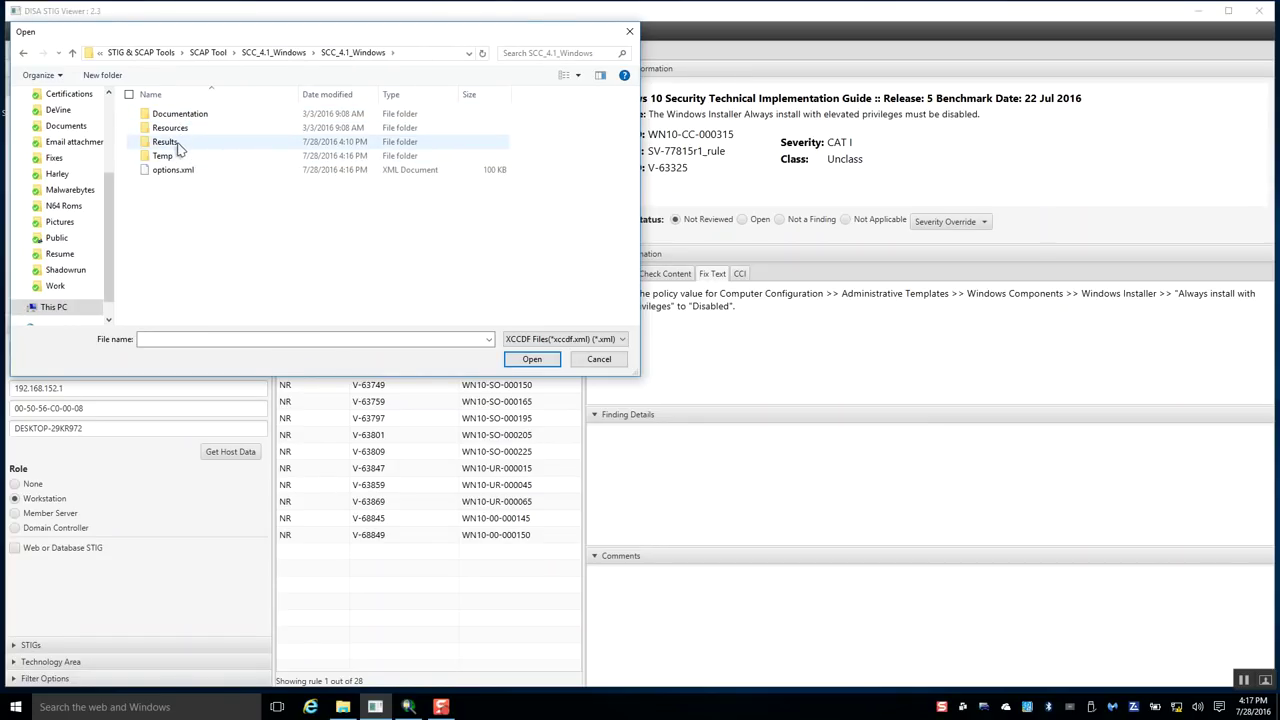
{"action": "double_click", "coordinate": [182, 146]}
{"action": "double_click", "coordinate": [184, 115]}
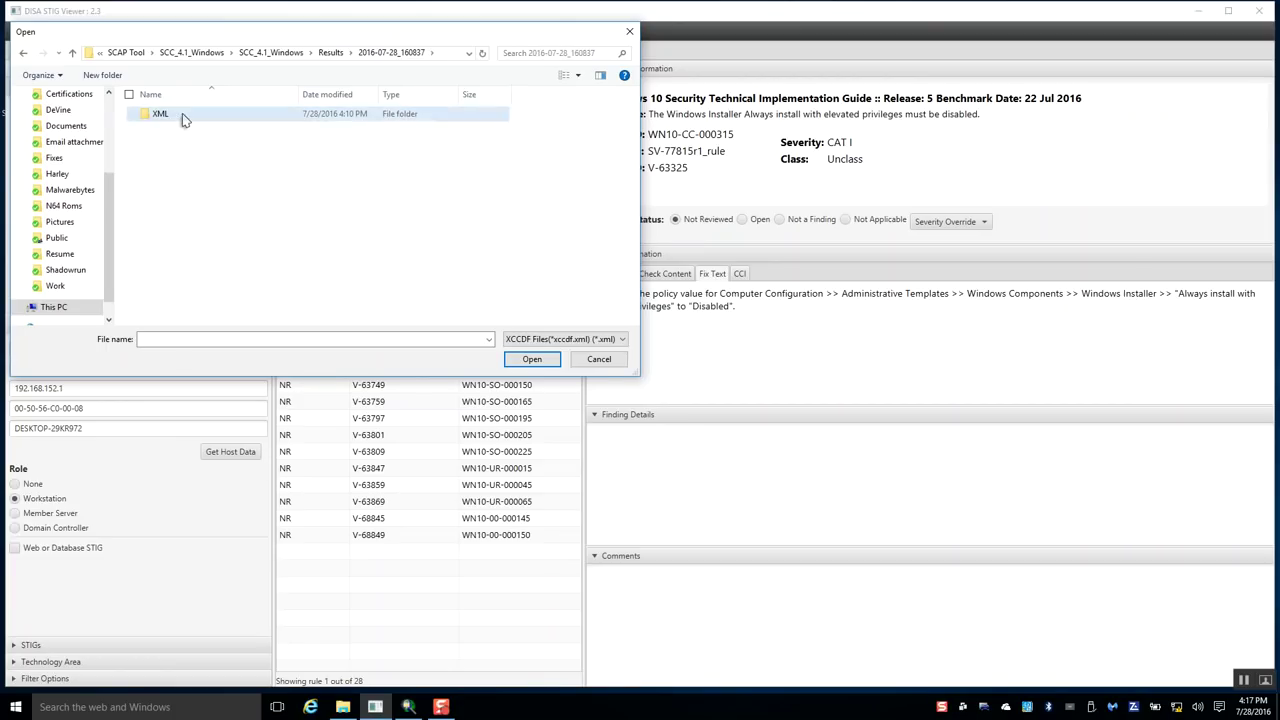
{"action": "double_click", "coordinate": [160, 115]}
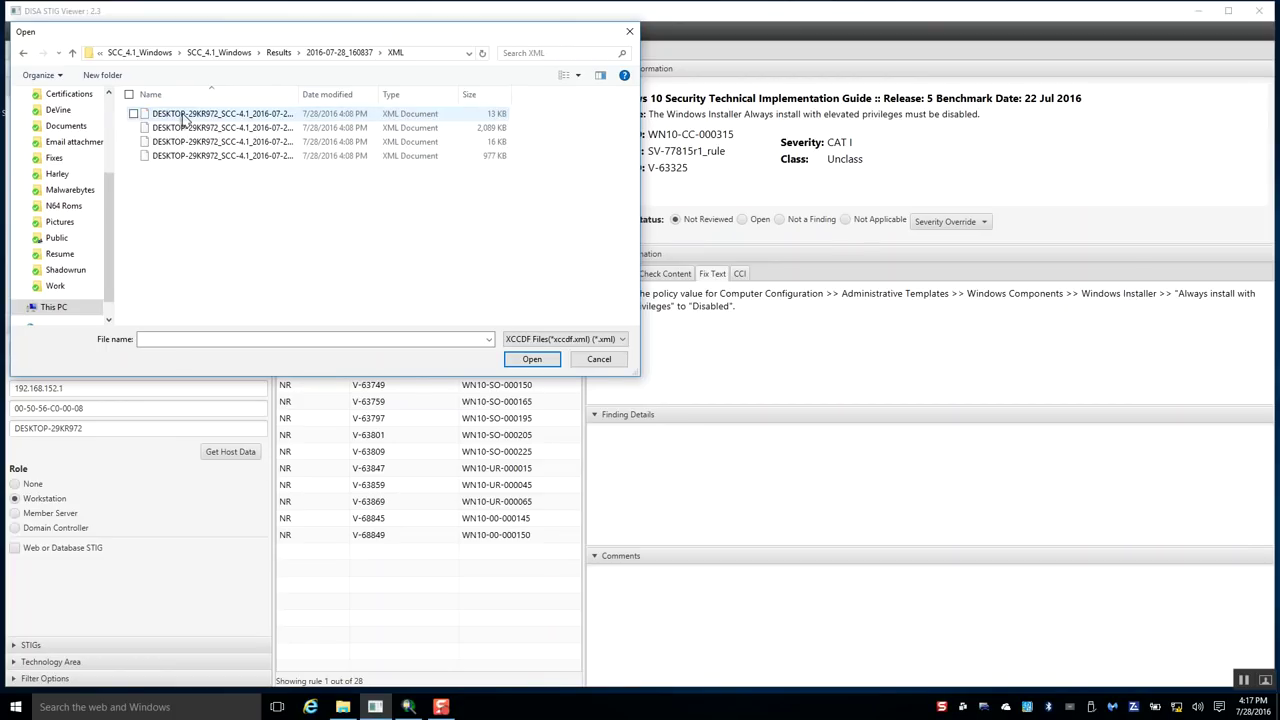
Import the XCCDF-Results_U_Windows_10_V1R3_STIG.xml results file into the checklist.
{"action": "double_click", "coordinate": [302, 93]}
{"action": "left_click", "coordinate": [349, 158]}
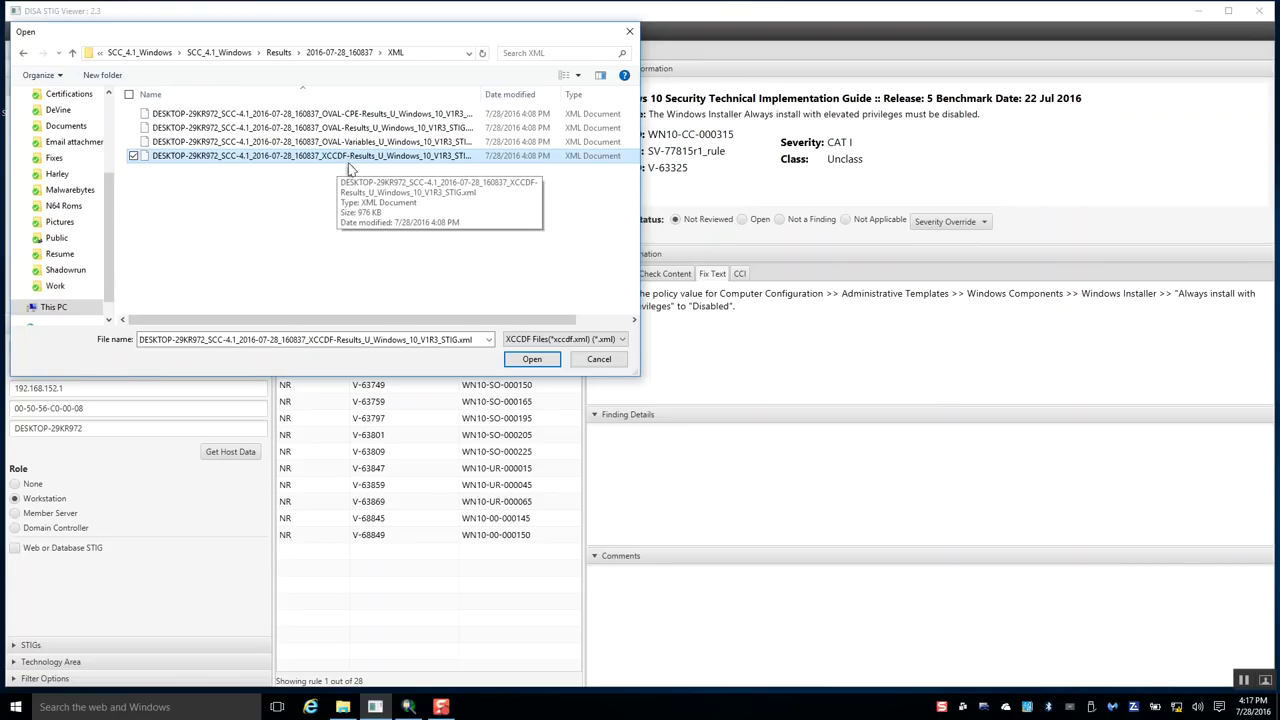
{"action": "key", "text": "Return"}
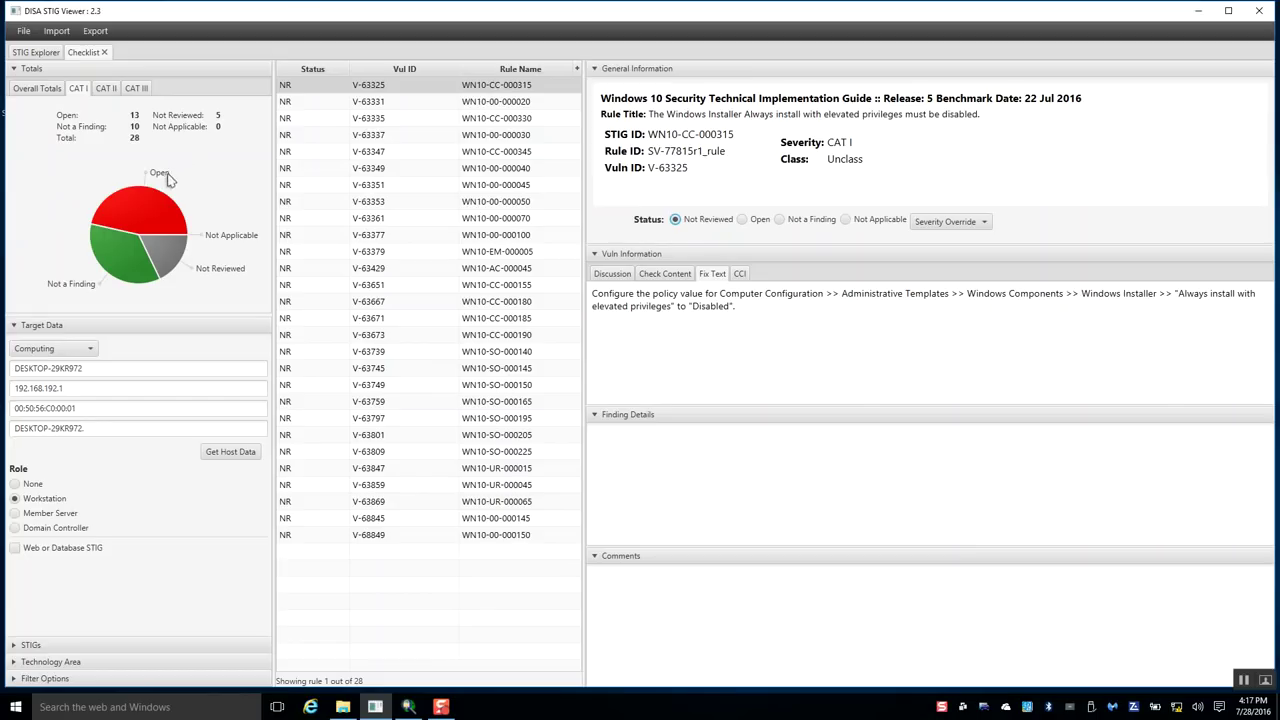
Review the checklist's overall and CAT I totals, and look through the Not Reviewed rules V-63331, V-63337, V-63351 and V-63361.
{"action": "left_click", "coordinate": [46, 92]}
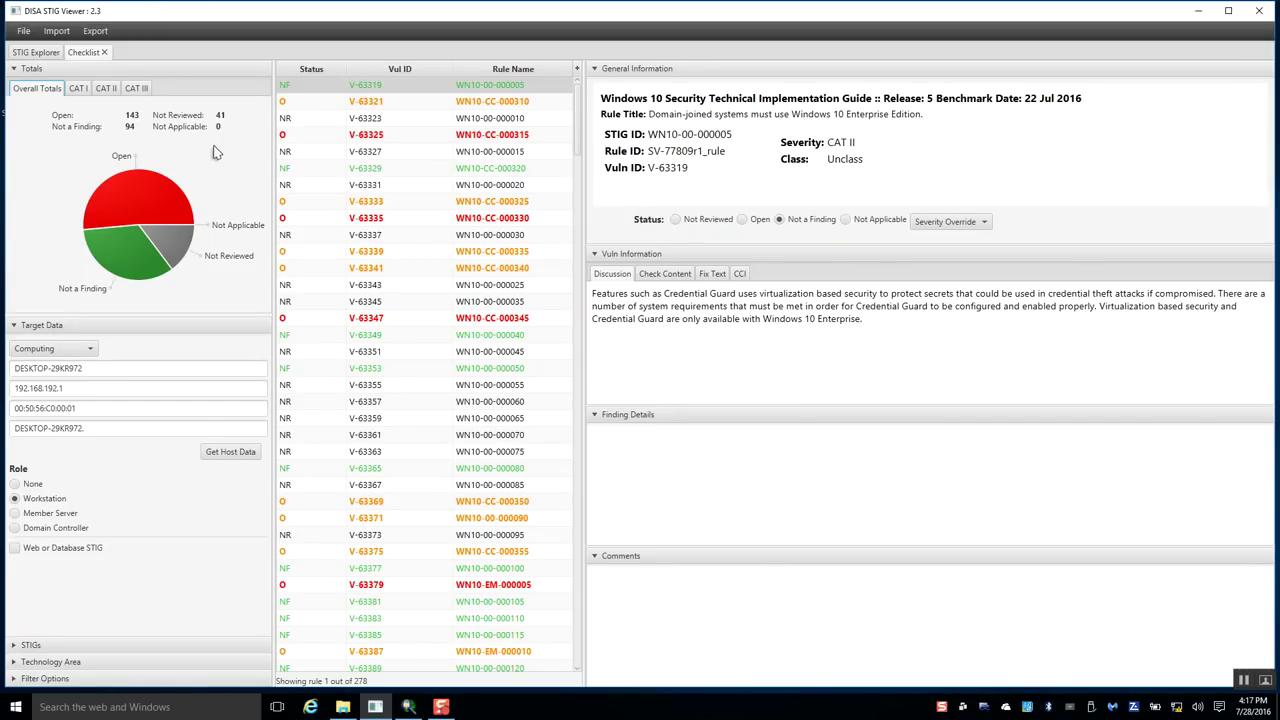
{"action": "left_click", "coordinate": [79, 89]}
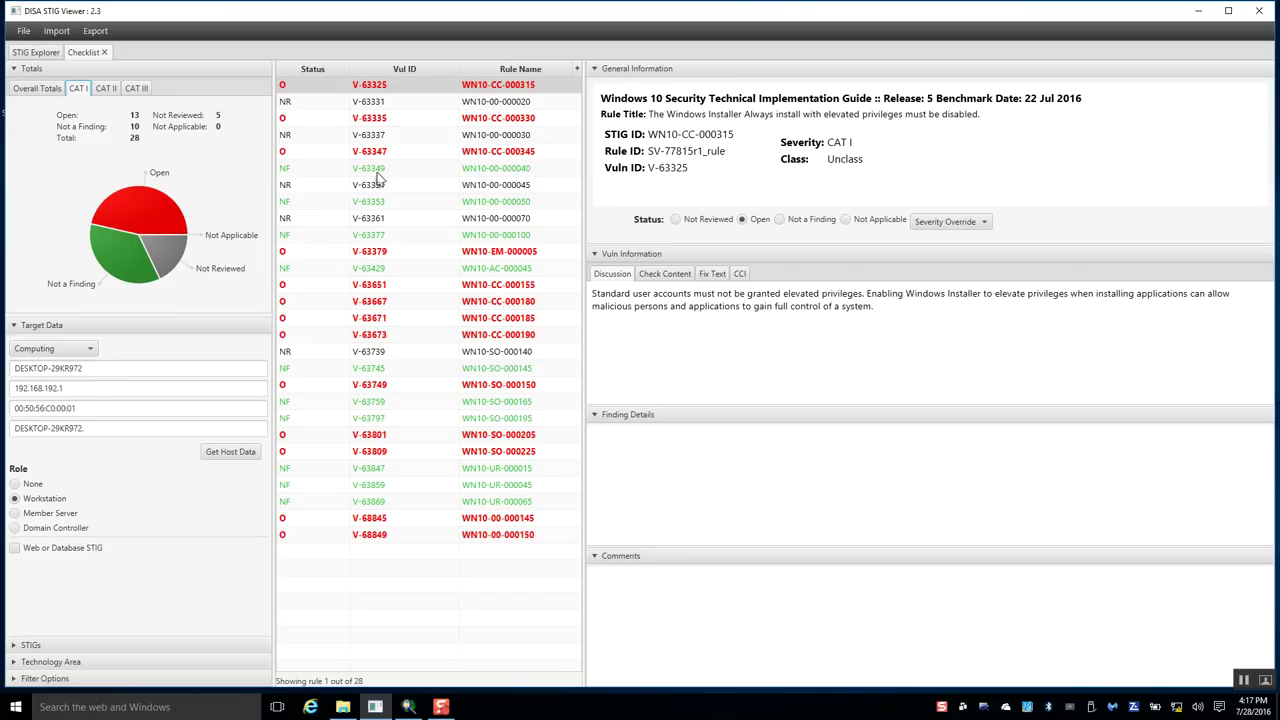
{"action": "left_click", "coordinate": [396, 104]}
{"action": "left_click", "coordinate": [412, 137]}
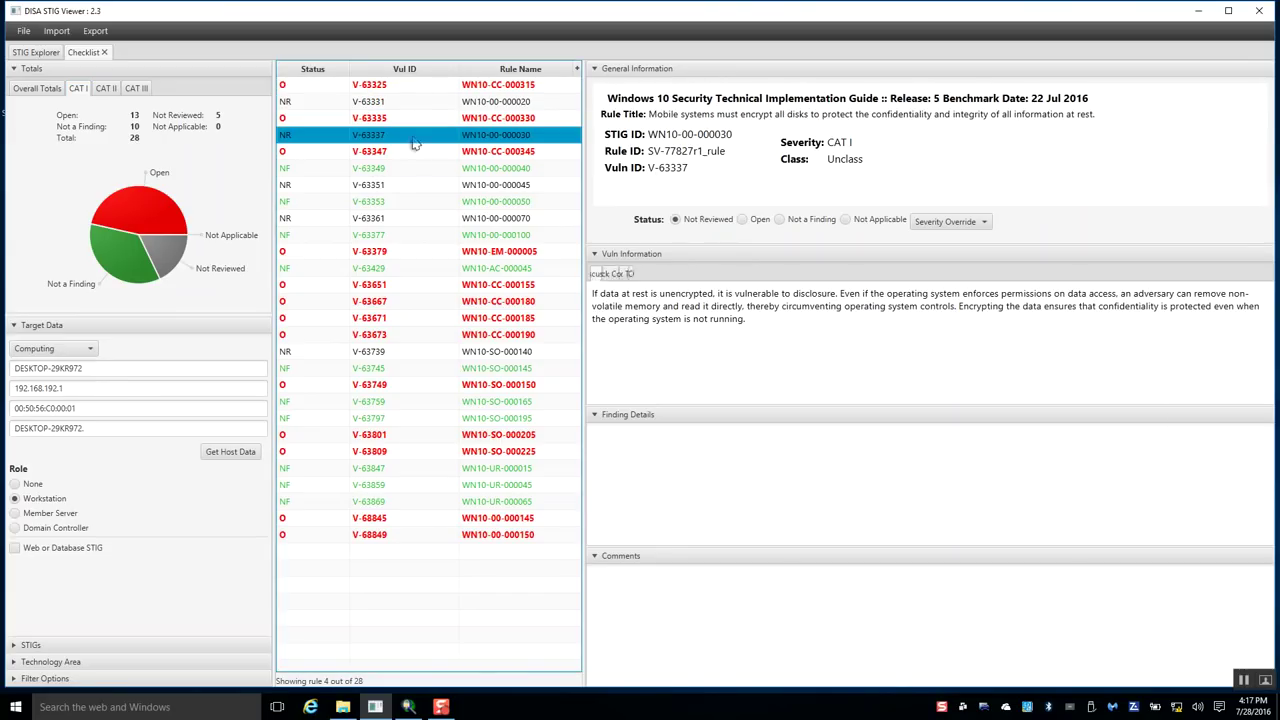
{"action": "left_click", "coordinate": [405, 188]}
{"action": "left_click", "coordinate": [399, 218]}
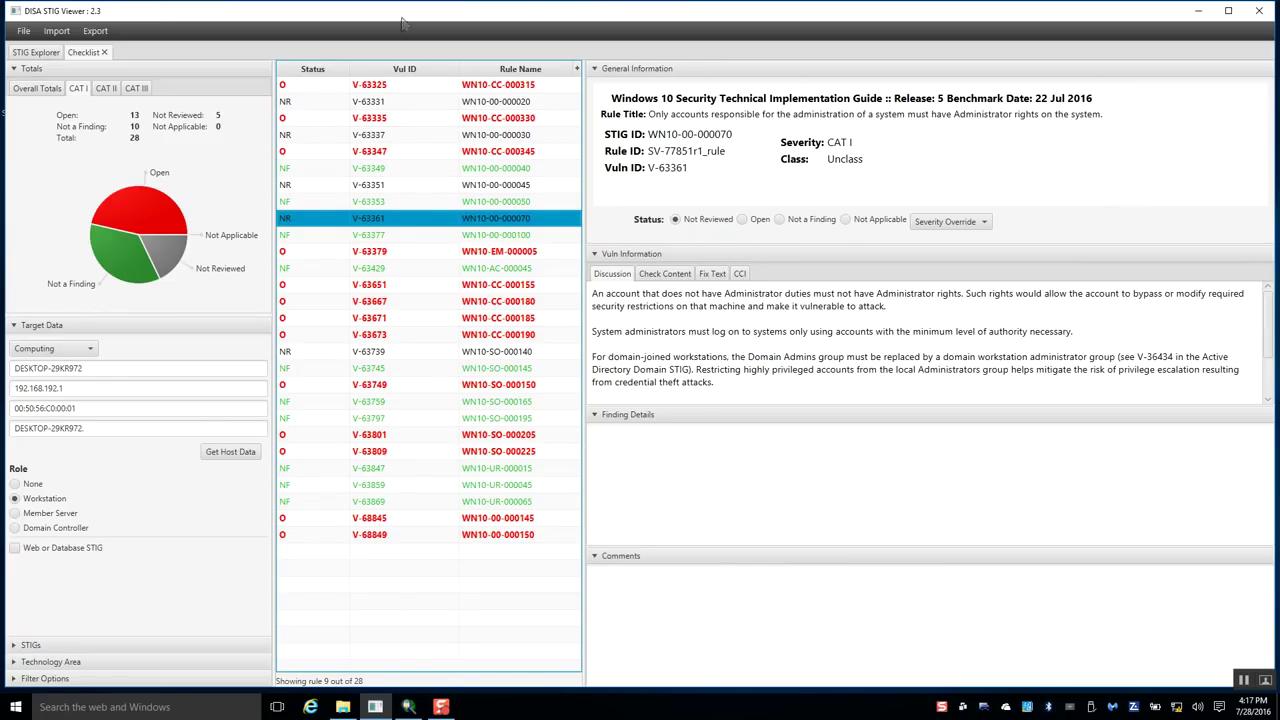
Start saving the checklist and create a new folder named Checklists inside STIG & SCAP Tools on the Desktop.
{"action": "left_click", "coordinate": [23, 31]}
{"action": "left_click", "coordinate": [40, 52]}
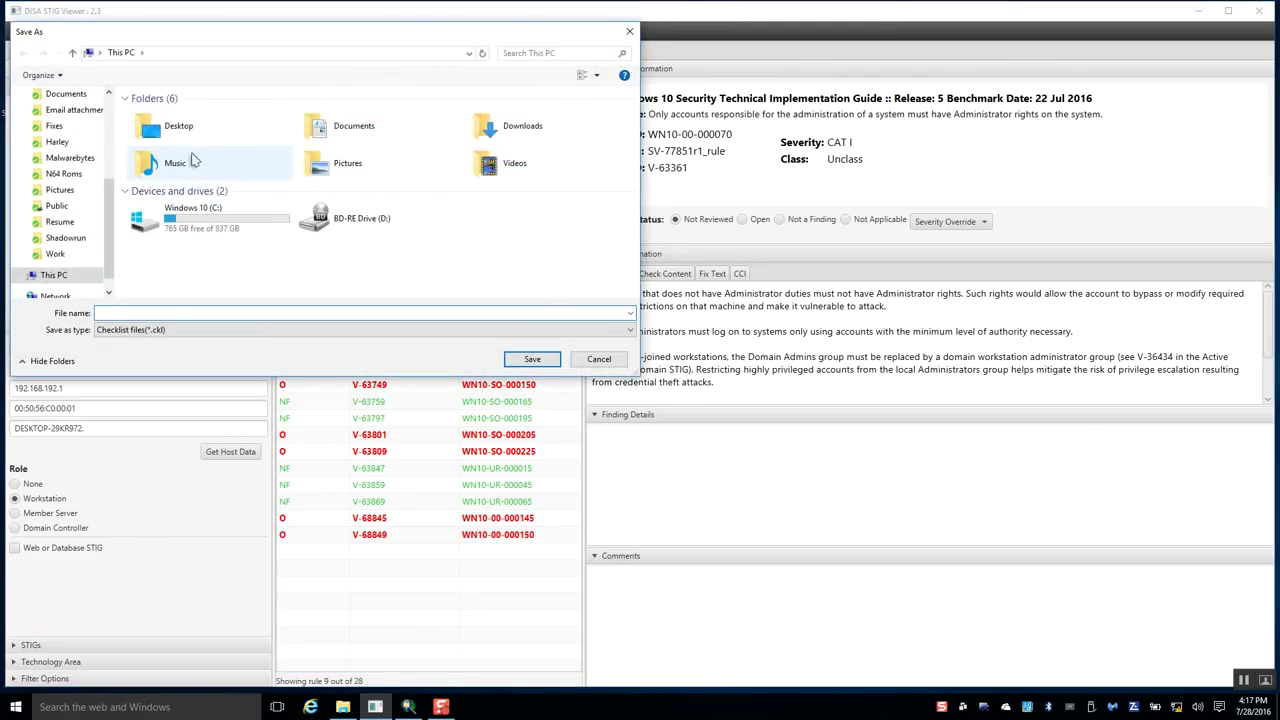
{"action": "double_click", "coordinate": [180, 126]}
{"action": "double_click", "coordinate": [170, 145]}
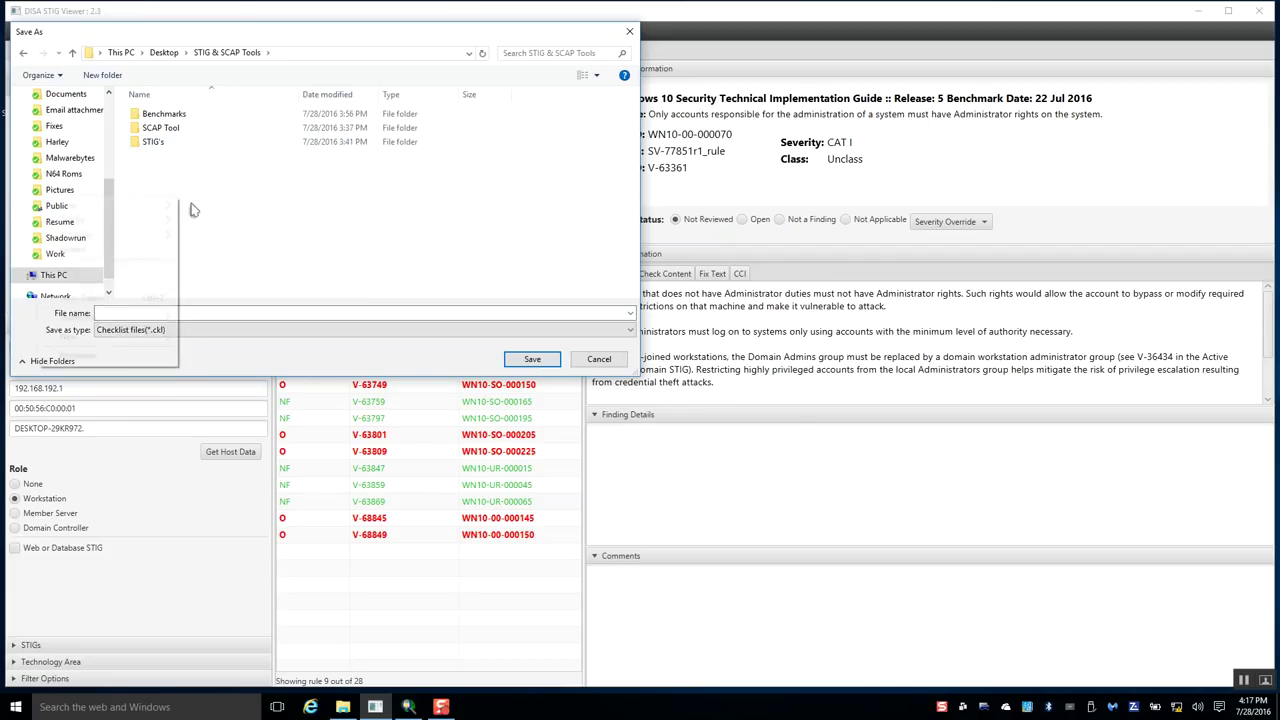
{"action": "right_click", "coordinate": [180, 192]}
{"action": "left_click", "coordinate": [200, 338]}
{"action": "type", "text": "Checklists"}
{"action": "left_click", "coordinate": [293, 249]}
Open the new Checklists folder and name the checklist file windows10stigchecklis.
{"action": "double_click", "coordinate": [165, 129]}
{"action": "type", "text": "windows10stigchecklis"}
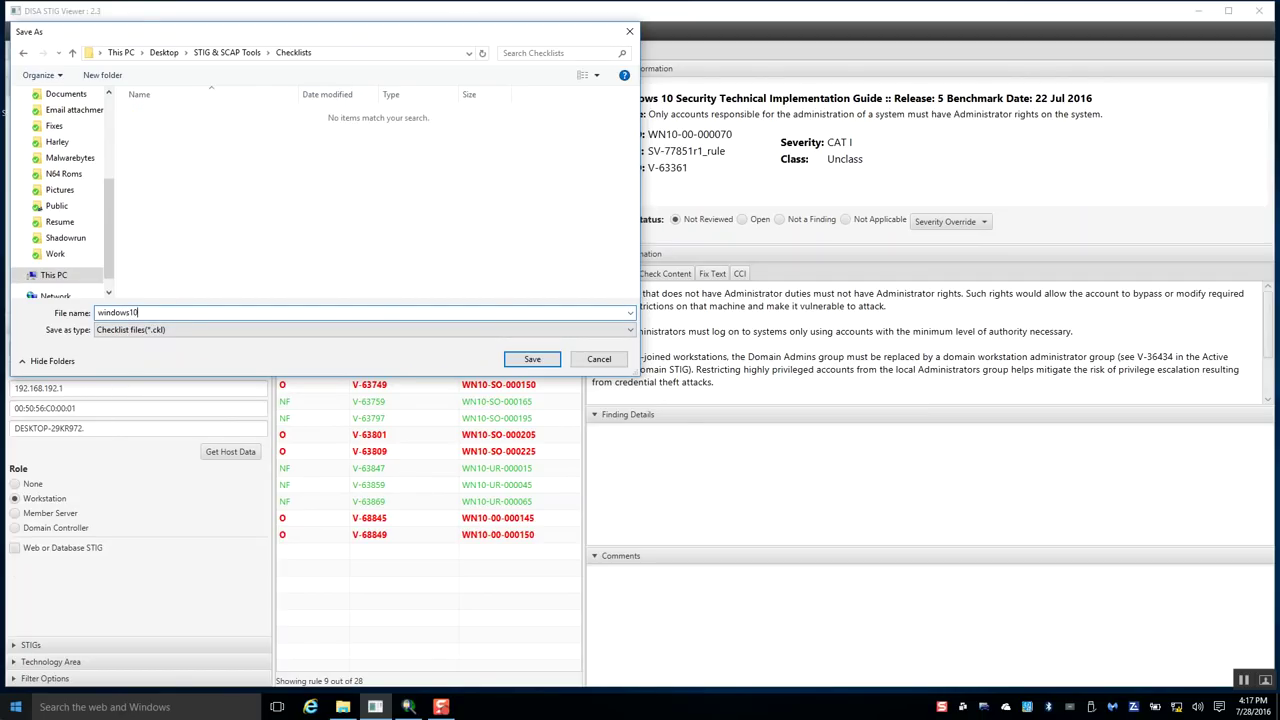
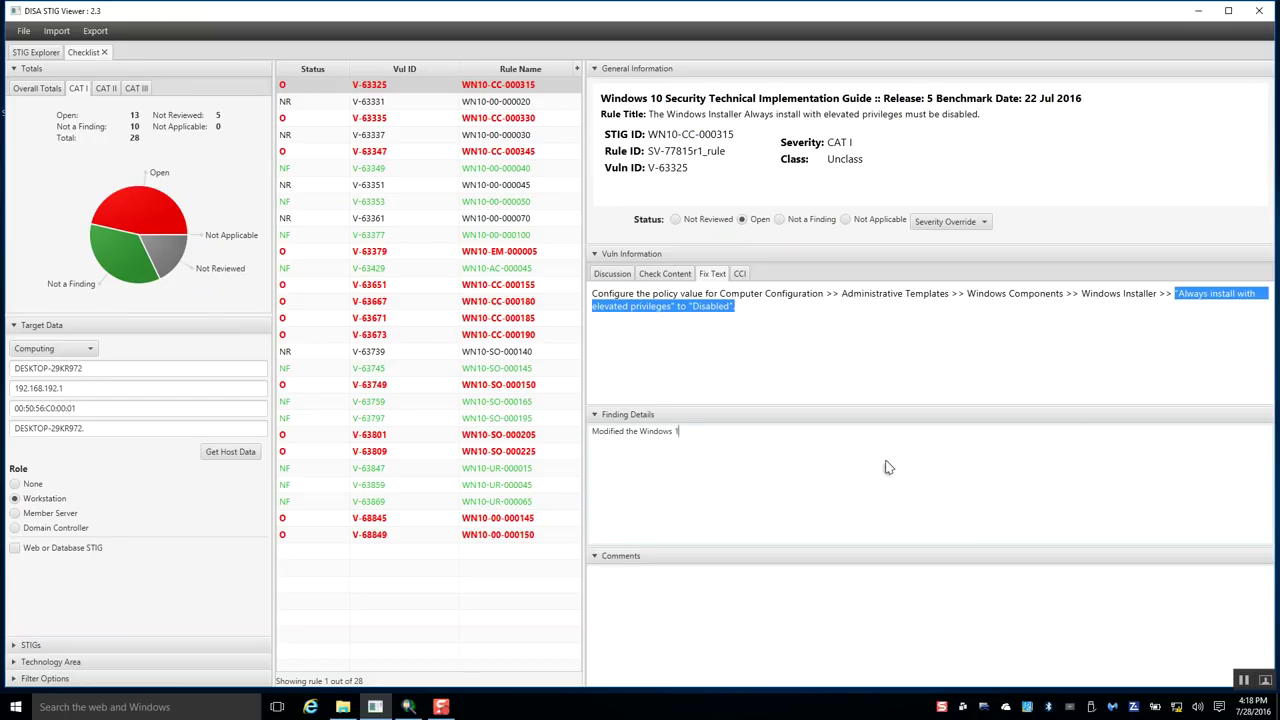
Complete V-63325's Finding Details as: Modified the Windows 10 Workstation GPO setting "Always install with elevated privileges" and set to "Disabled".
{"action": "type", "text": "Workstation GPO setting"}
{"action": "type", "text": "\"Always install with elevated privileges\" to \"Disabled\"."}
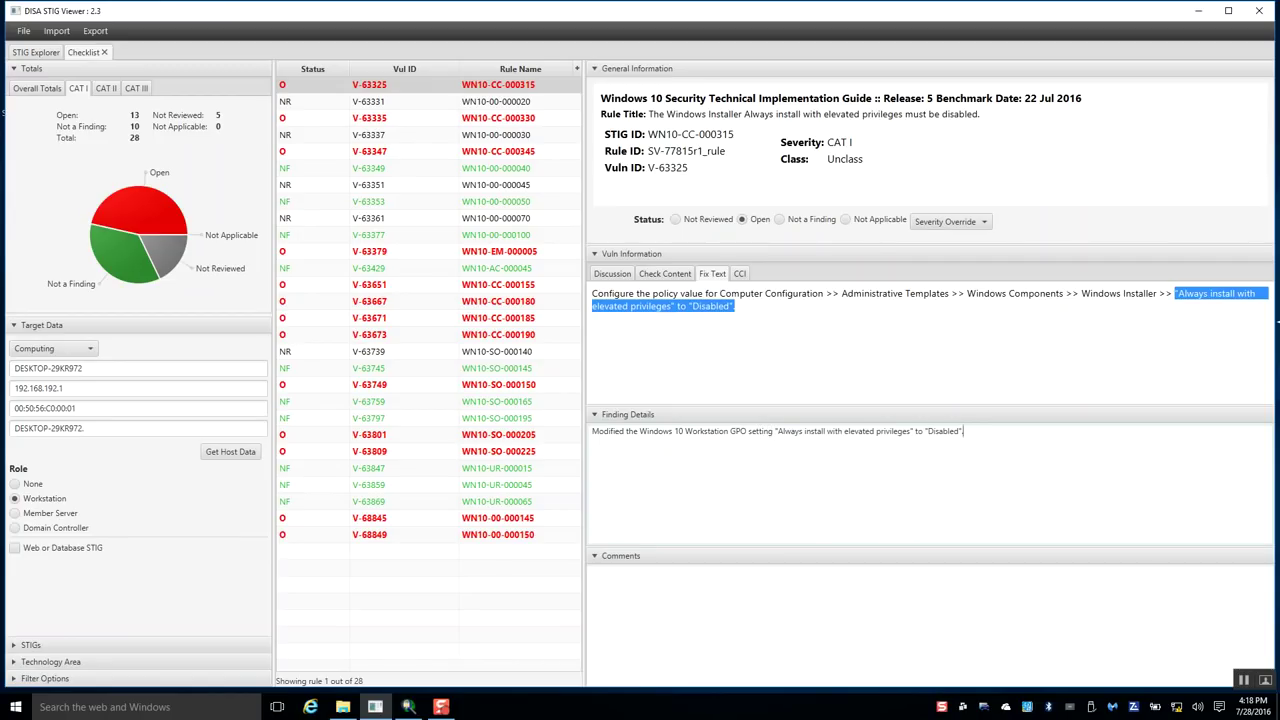
{"action": "left_click", "coordinate": [914, 431]}
{"action": "type", "text": "and set"}
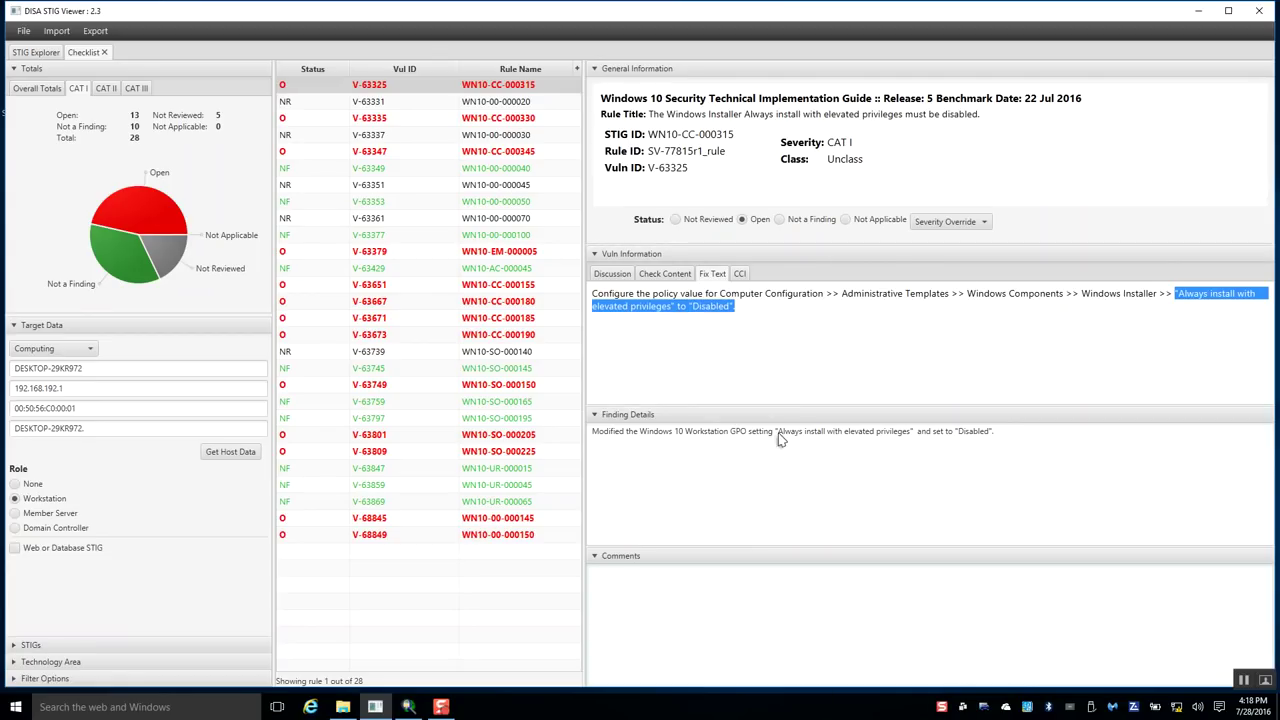
Copy the opening phrase "Modified the Windows 10 Workstation GPO setting" from V-63325's Finding Details into its Comments.
{"action": "left_click_drag", "start_coordinate": [775, 431], "coordinate": [592, 431]}
{"action": "key", "text": "ctrl+c"}
{"action": "left_click", "coordinate": [780, 606]}
{"action": "key", "text": "ctrl+v"}
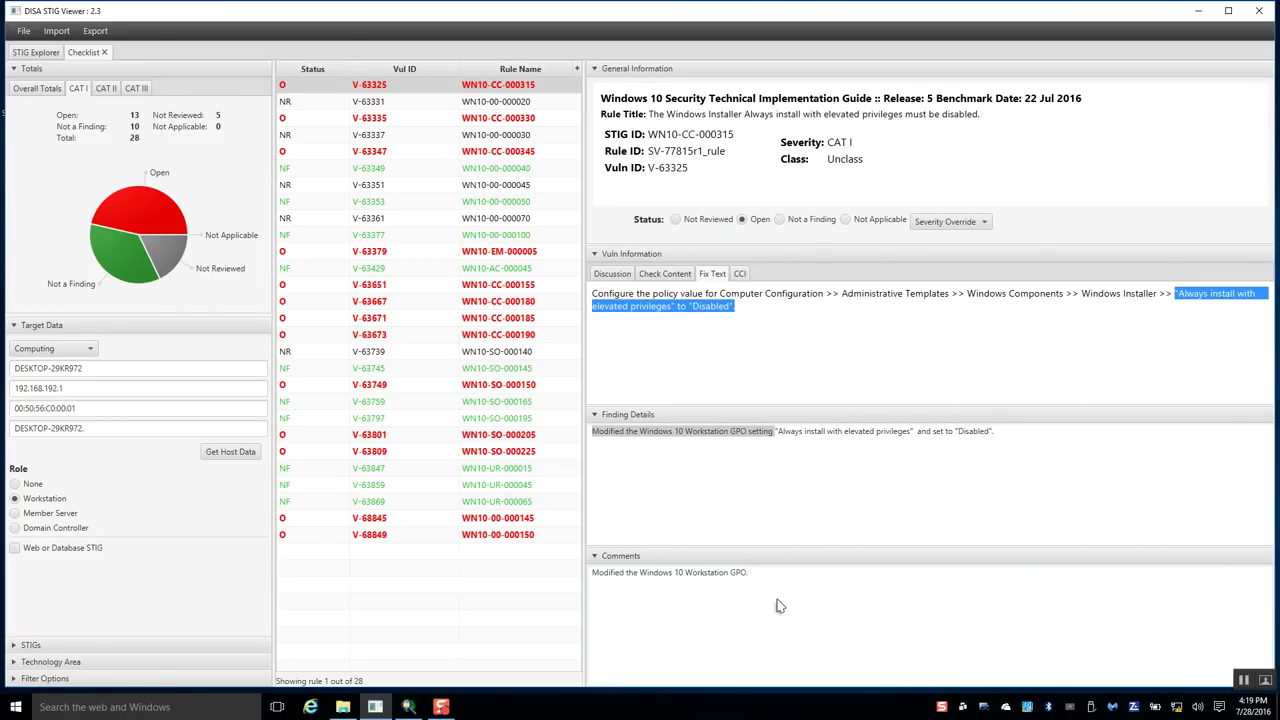
Reword V-63325's comment to read: This setting is in the "Windows 10 Workstation" GPO.
{"action": "left_click", "coordinate": [641, 572]}
{"action": "type", "text": "\""}
{"action": "left_click", "coordinate": [735, 572]}
{"action": "type", "text": "\""}
{"action": "key", "text": "BackSpace"}
{"action": "key", "text": "Left"}
{"action": "type", "text": "\""}
{"action": "left_click_drag", "start_coordinate": [624, 576], "coordinate": [548, 568]}
{"action": "type", "text": "This setting is in"}
{"action": "key", "text": "BackSpace"}
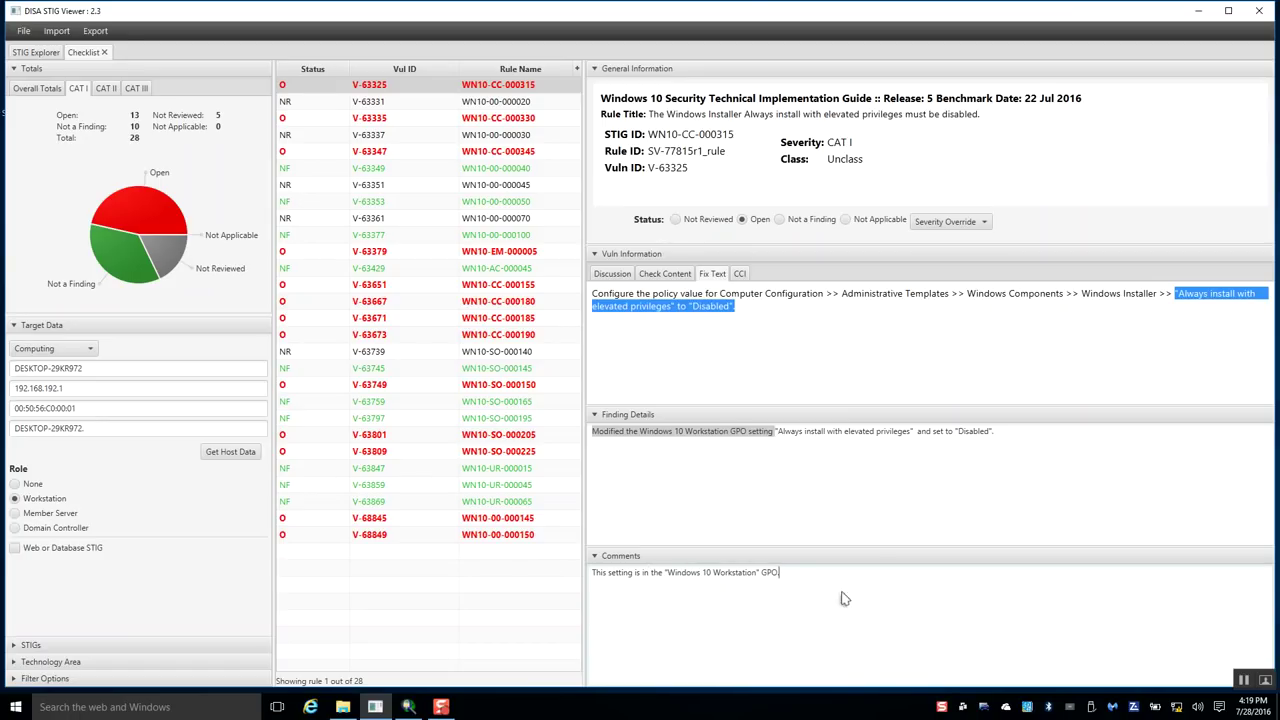
Set the status of rule V-63325 to Not a Finding.
{"action": "left_click", "coordinate": [870, 492]}
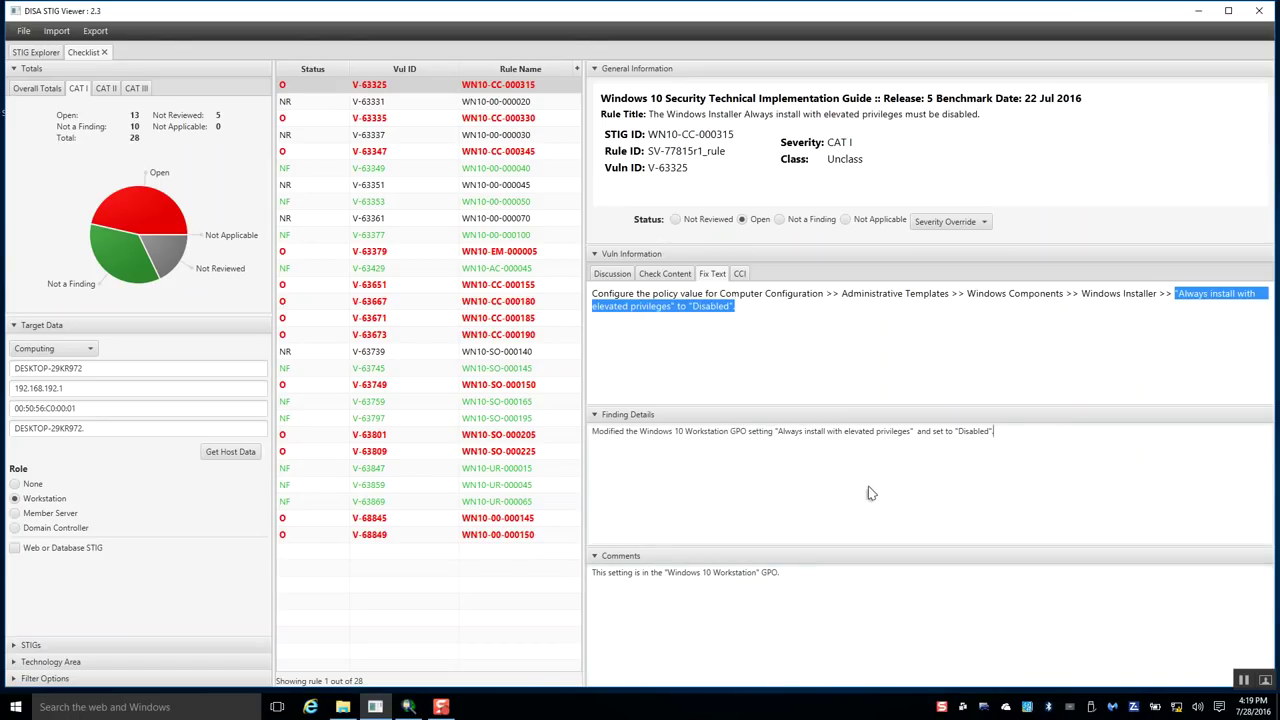
{"action": "left_click", "coordinate": [806, 222]}
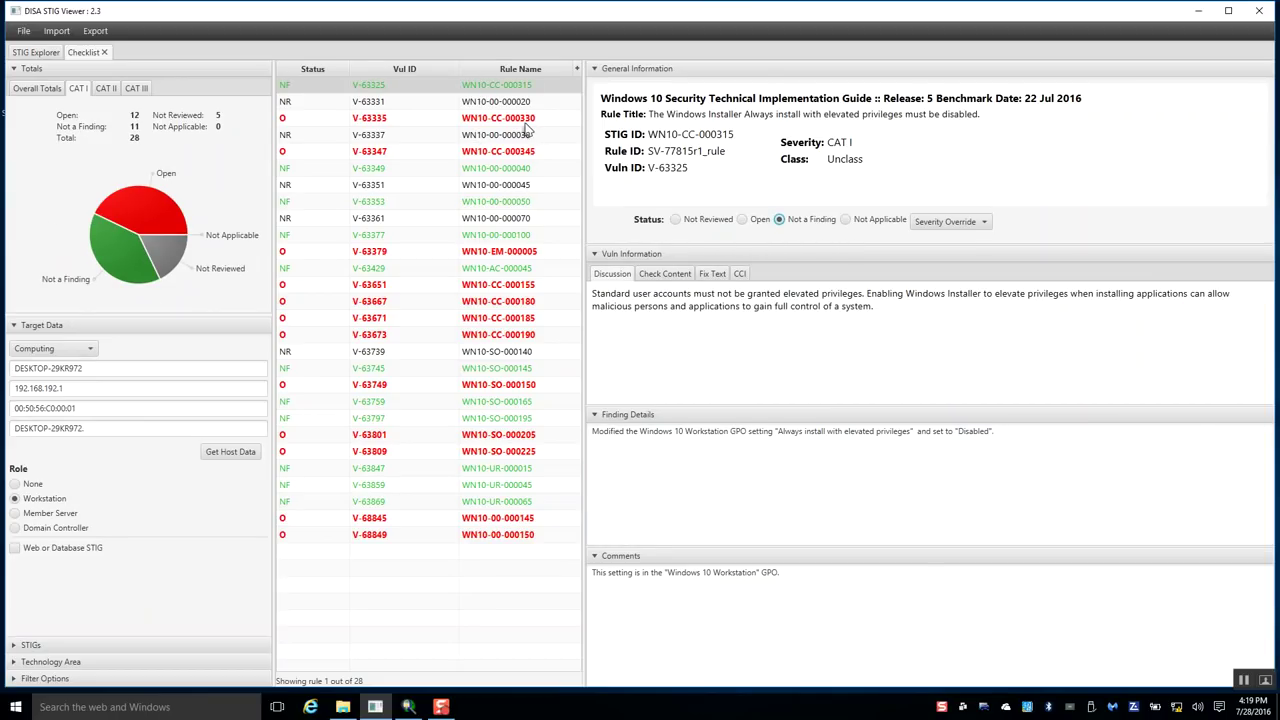
Look through CAT I rules V-63361, V-63351, V-63337, V-63331 and V-63325, and review the CAT II and CAT III rules and totals.
{"action": "left_click", "coordinate": [524, 222]}
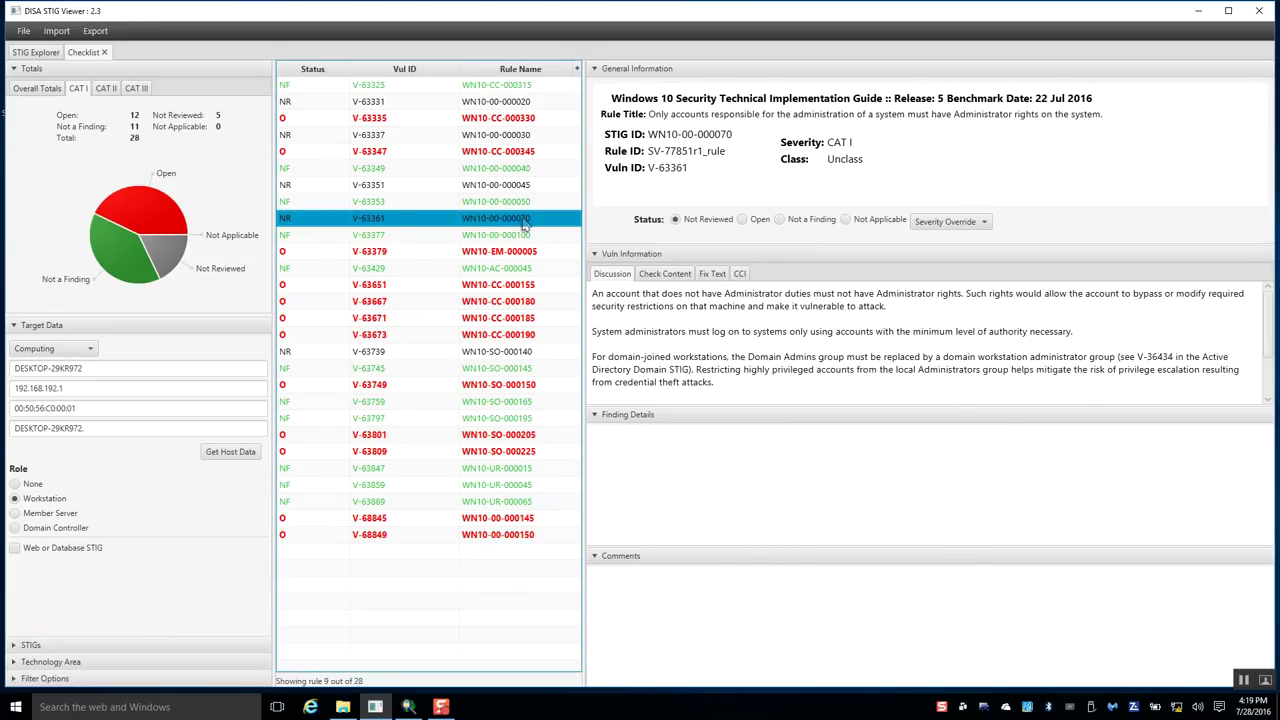
{"action": "left_click", "coordinate": [525, 188]}
{"action": "left_click", "coordinate": [528, 140]}
{"action": "left_click", "coordinate": [521, 105]}
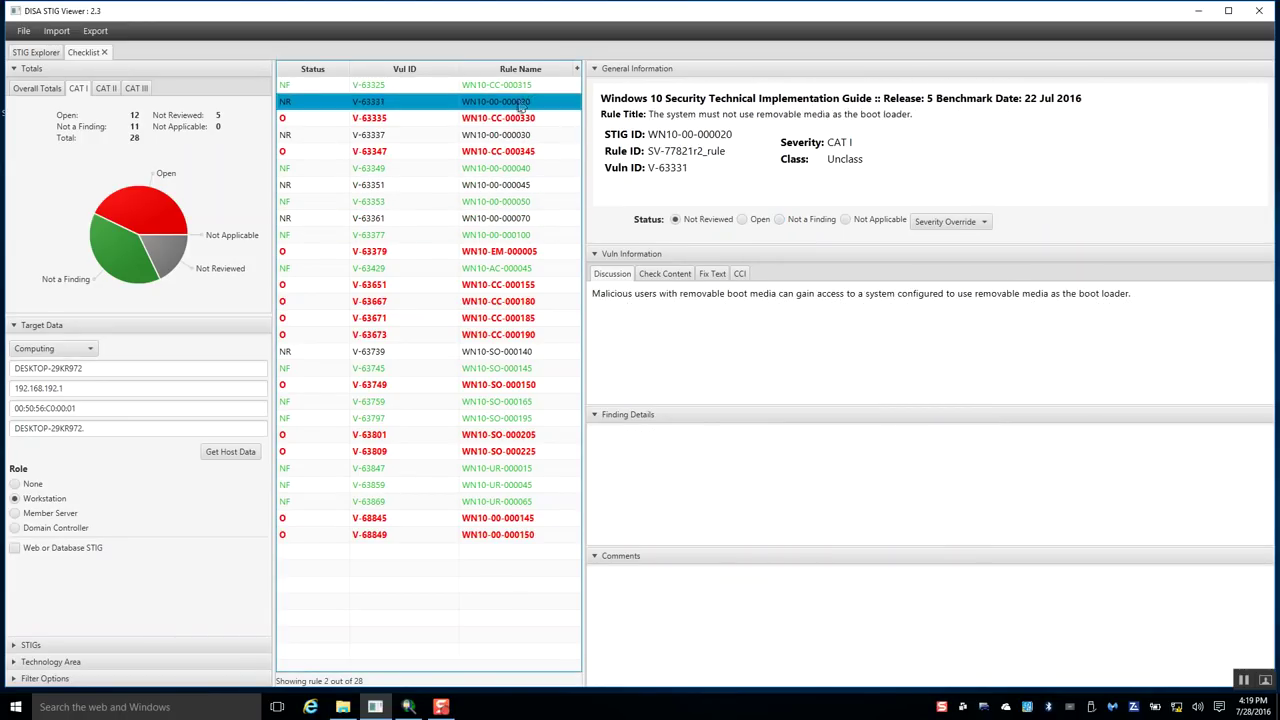
{"action": "left_click", "coordinate": [520, 86]}
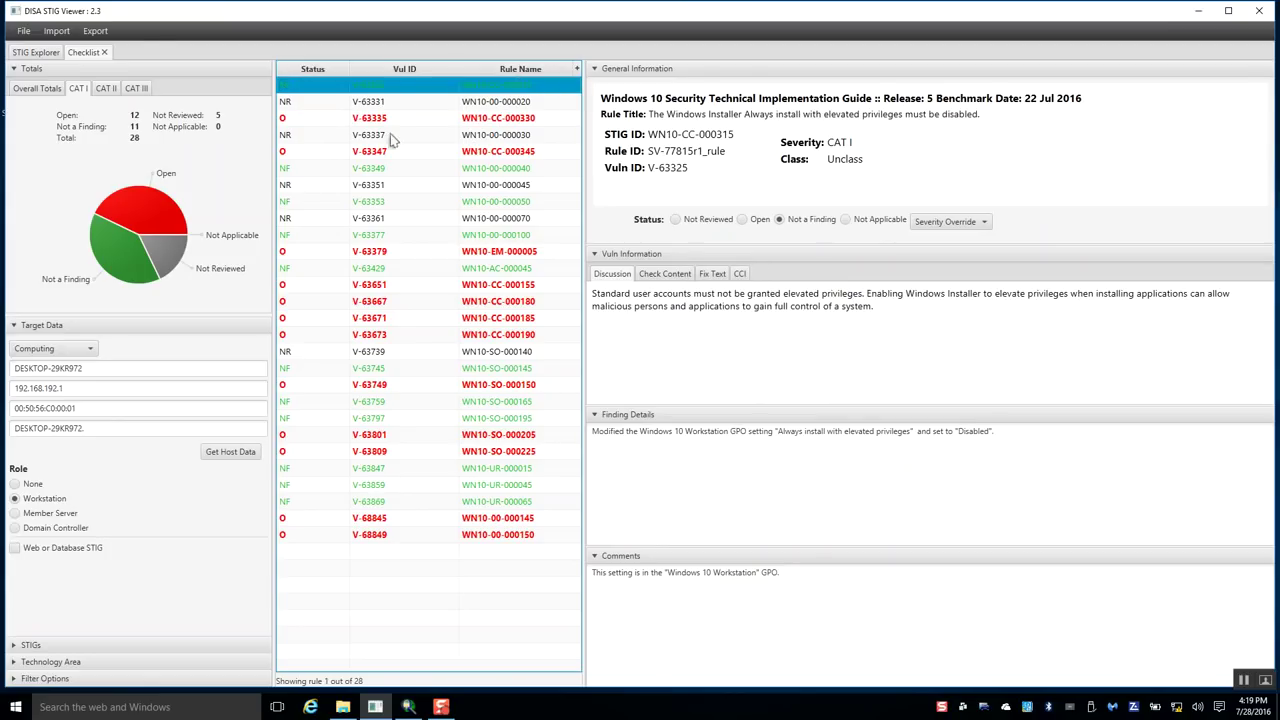
{"action": "left_click", "coordinate": [104, 90]}
{"action": "left_click", "coordinate": [138, 89]}
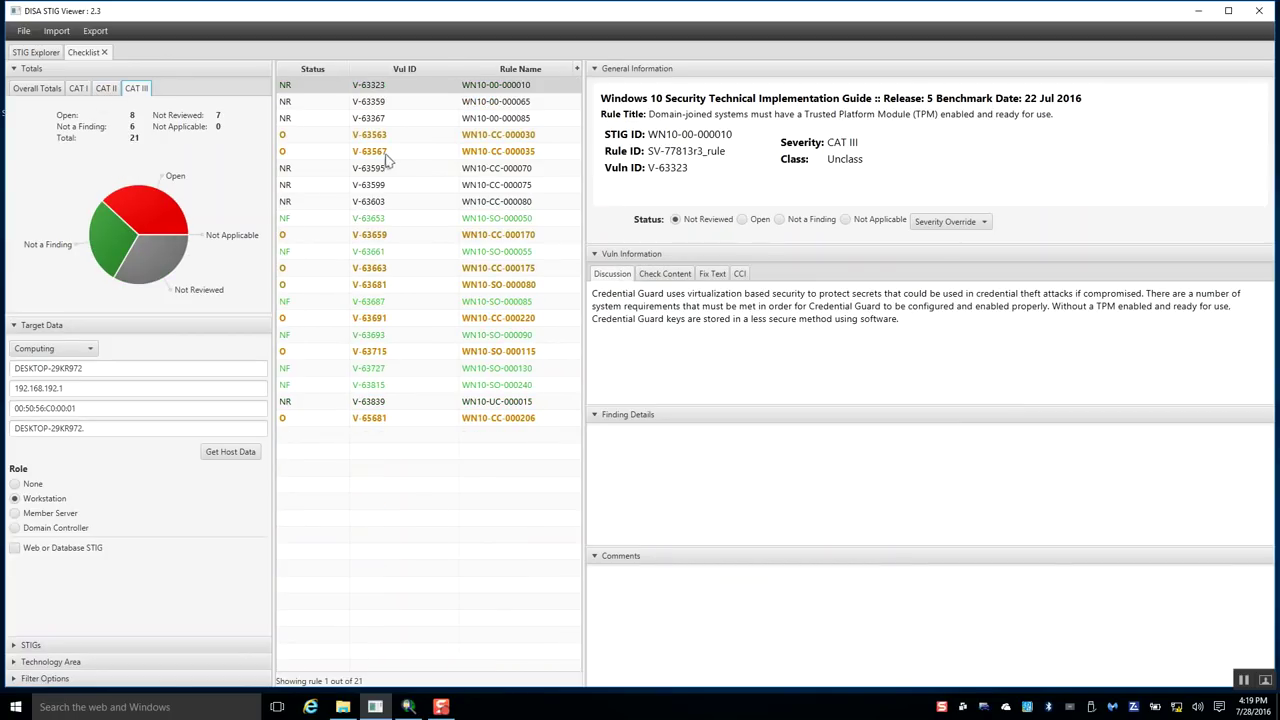
Return to the CAT I rules and save the updated checklist.
{"action": "left_click", "coordinate": [80, 90]}
{"action": "left_click", "coordinate": [24, 31]}
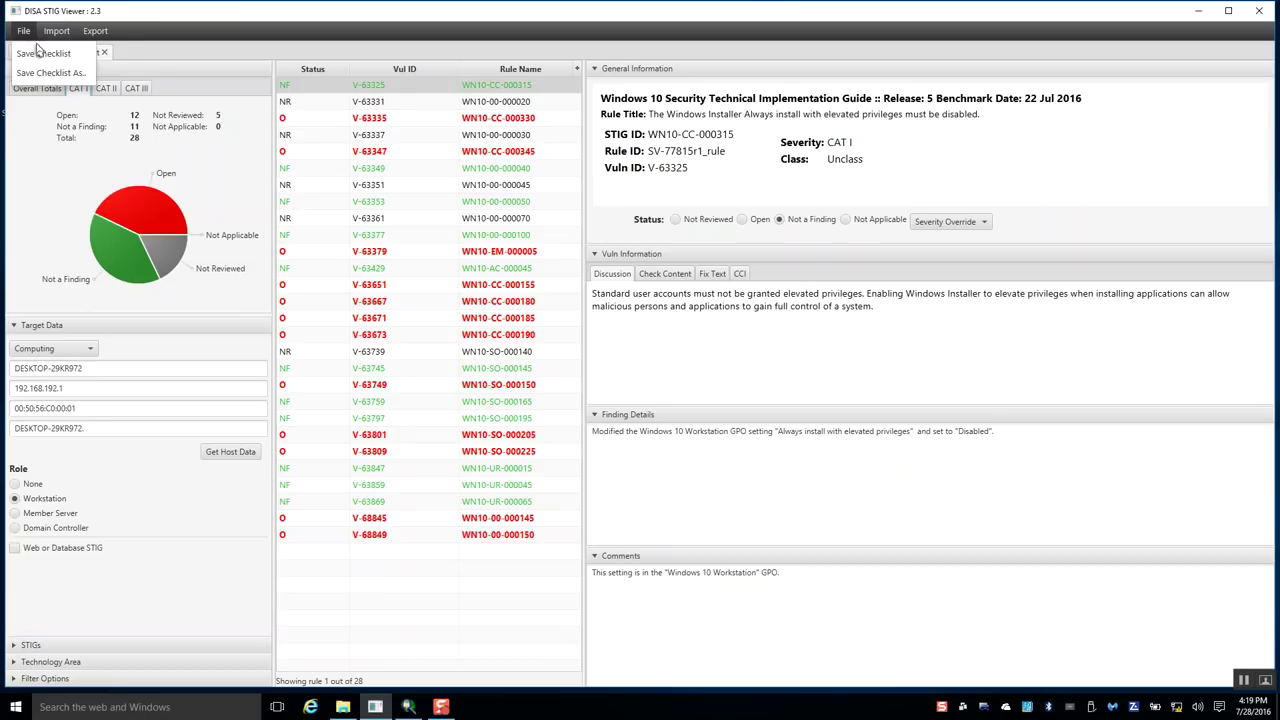
{"action": "left_click", "coordinate": [38, 53]}
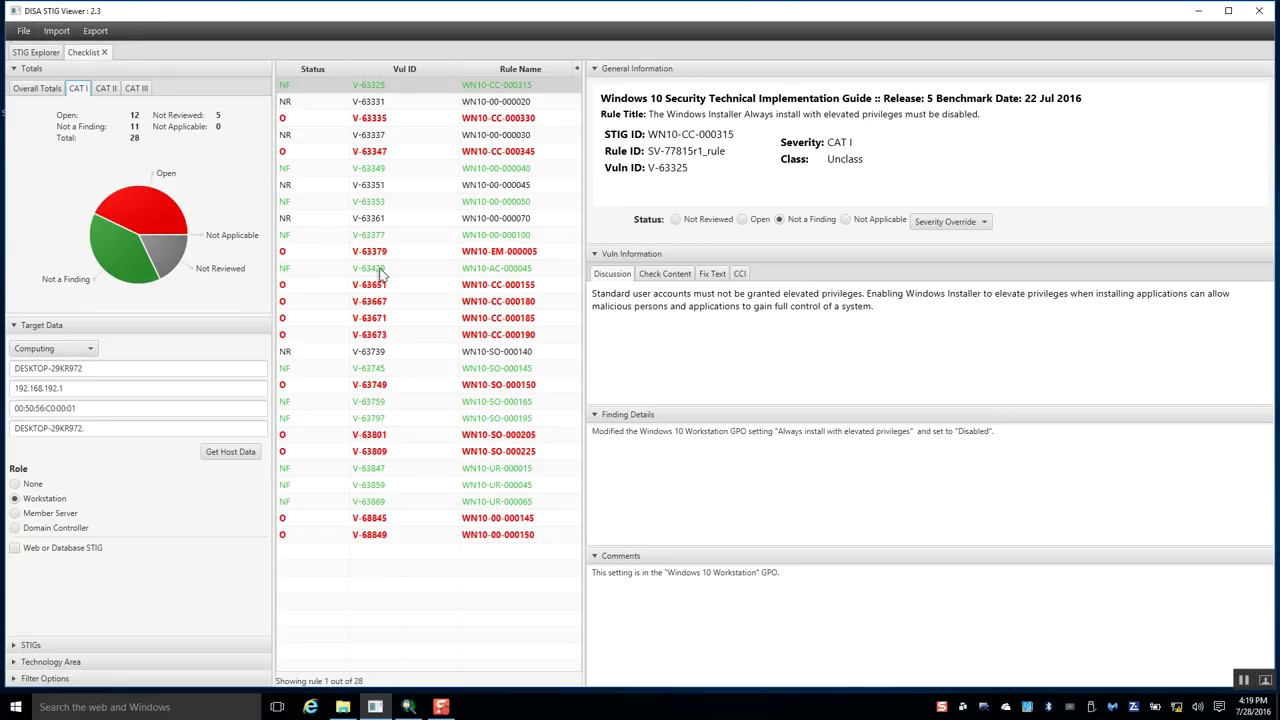